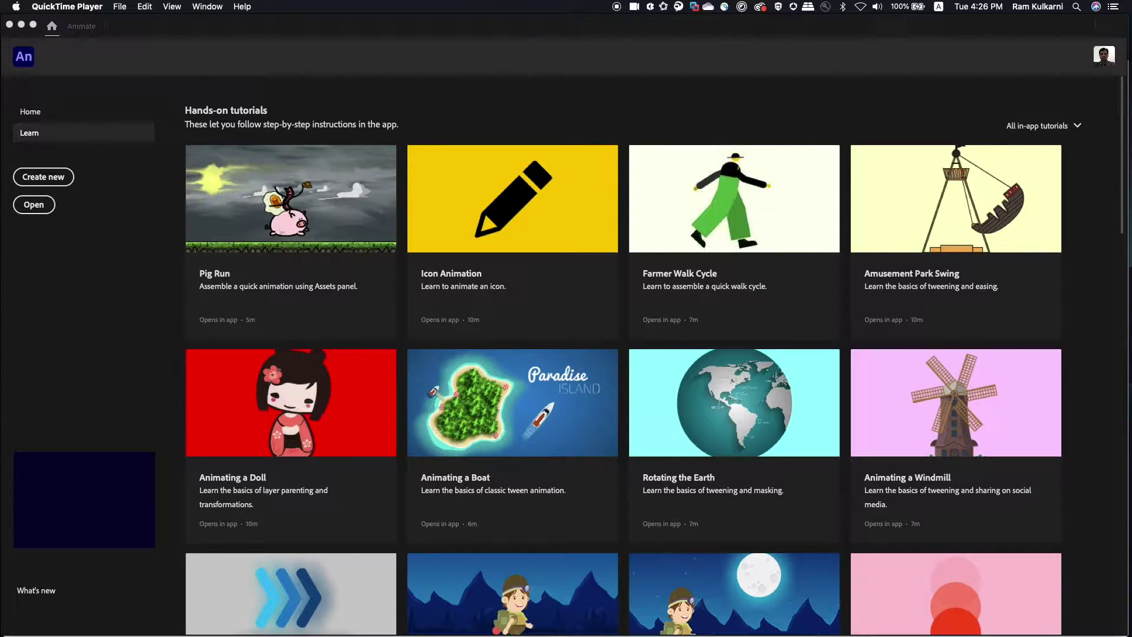
- Switch from Animate to Chrome, where the Animate-Puzzle-Creator GitHub repository is shown
key(super+Tab)
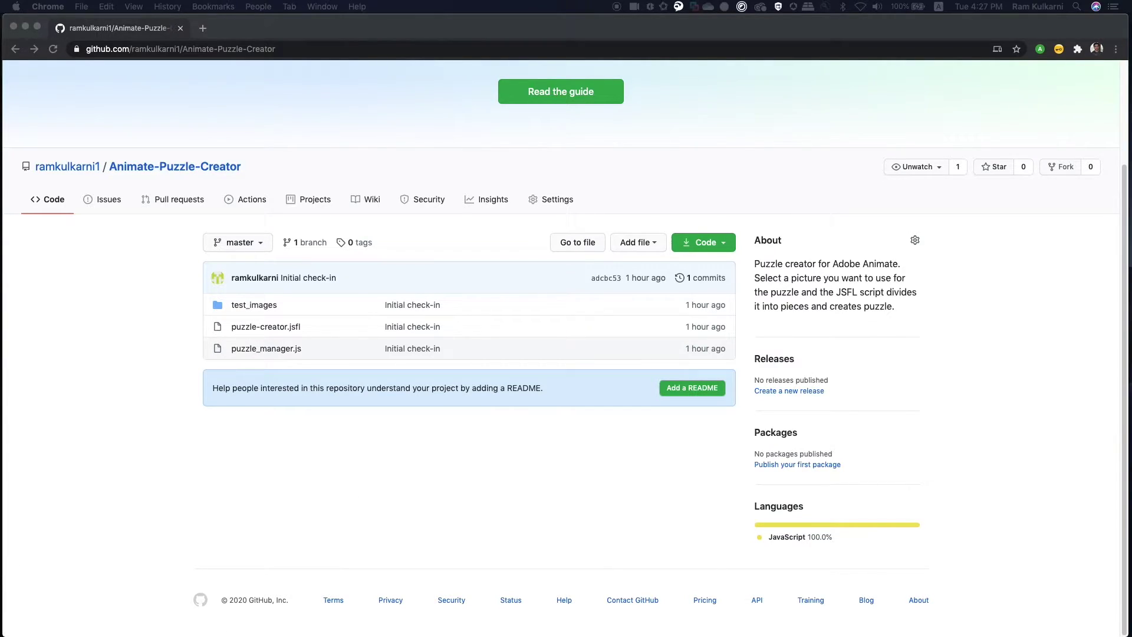
- Return to Animate and open puzzle-creator.jsfl with the 'Open to edit' option
key(super+Tab)
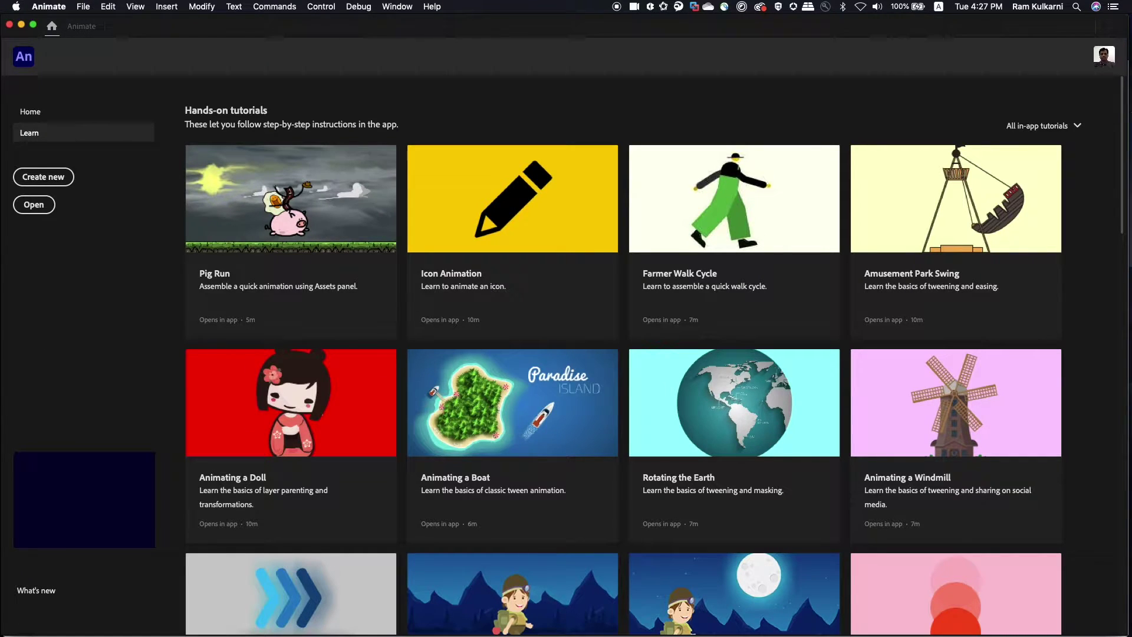
key(super+Tab)
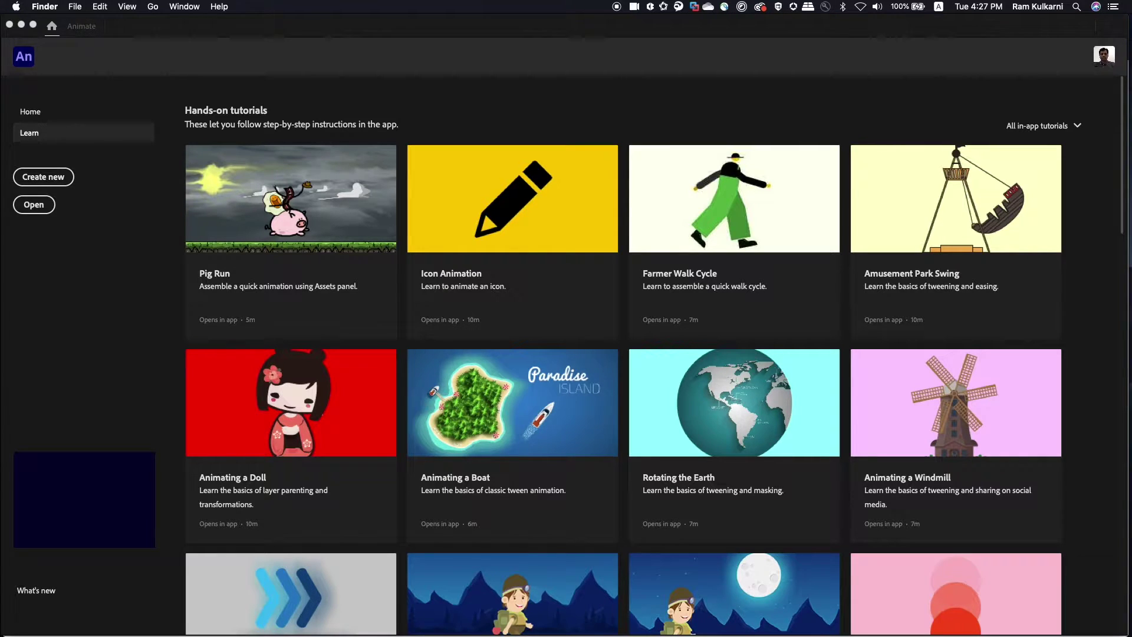
key(super+Tab)
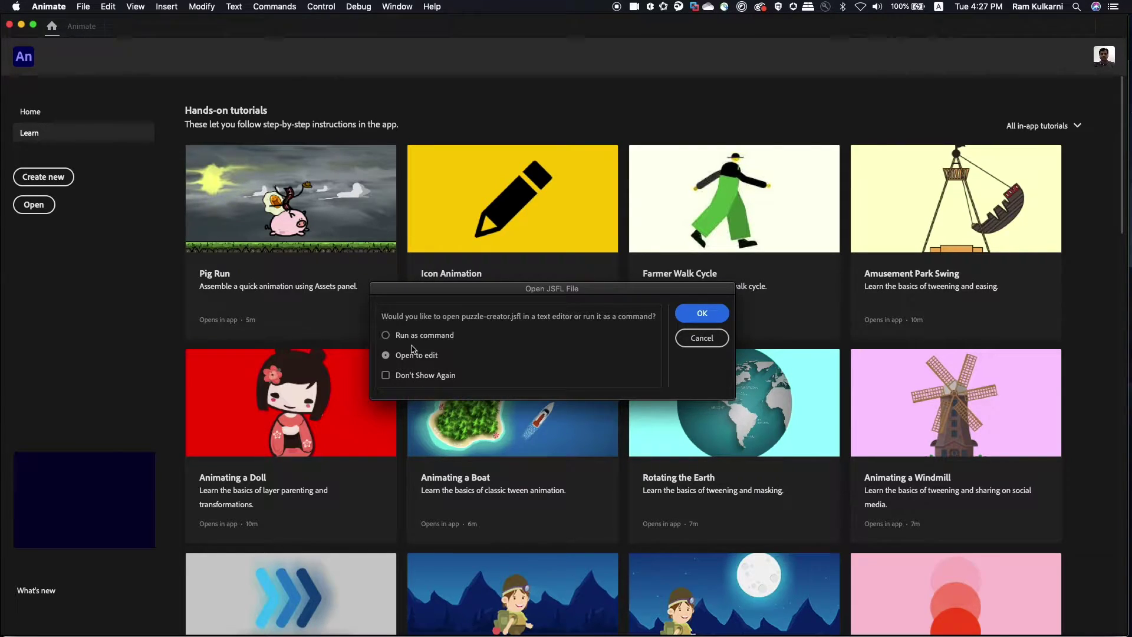
click(710, 317)
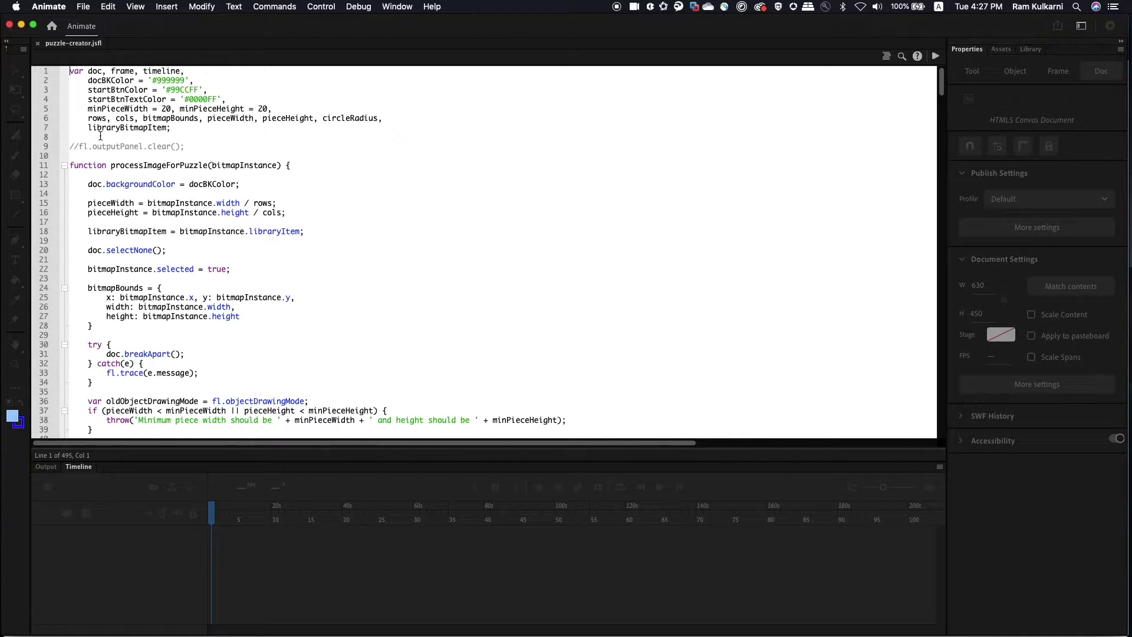
- Run the puzzle-creator script and enter 1 at the first prompt to request a new document
click(936, 57)
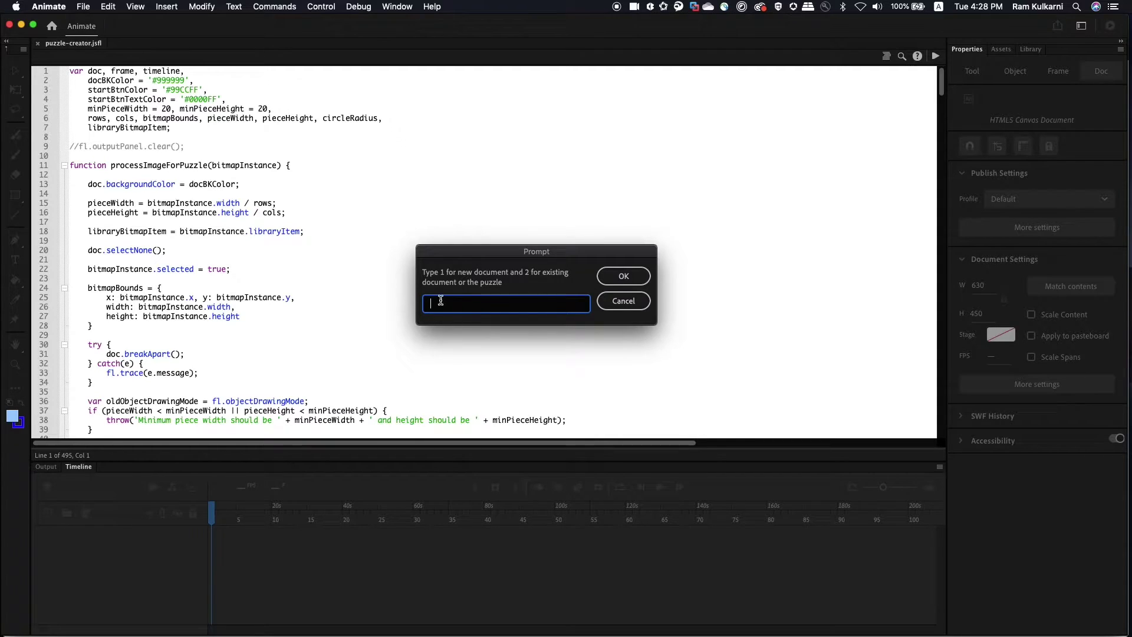
text(1)
- Confirm the new-document choice and accept the import notice so the sunset photo lands on stage
click(622, 276)
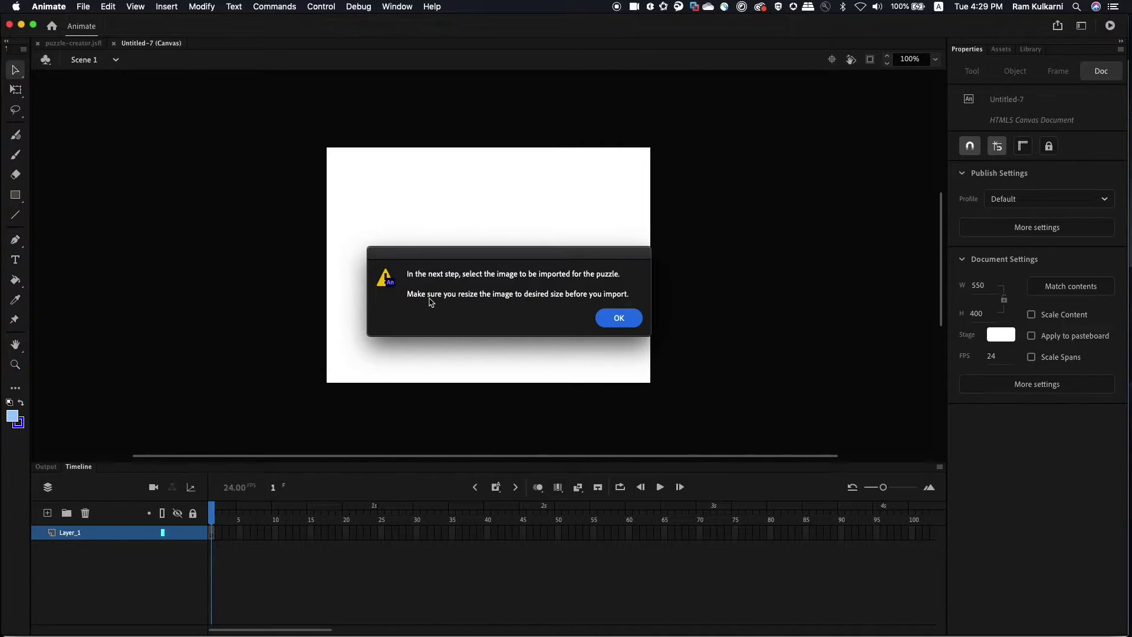
click(616, 320)
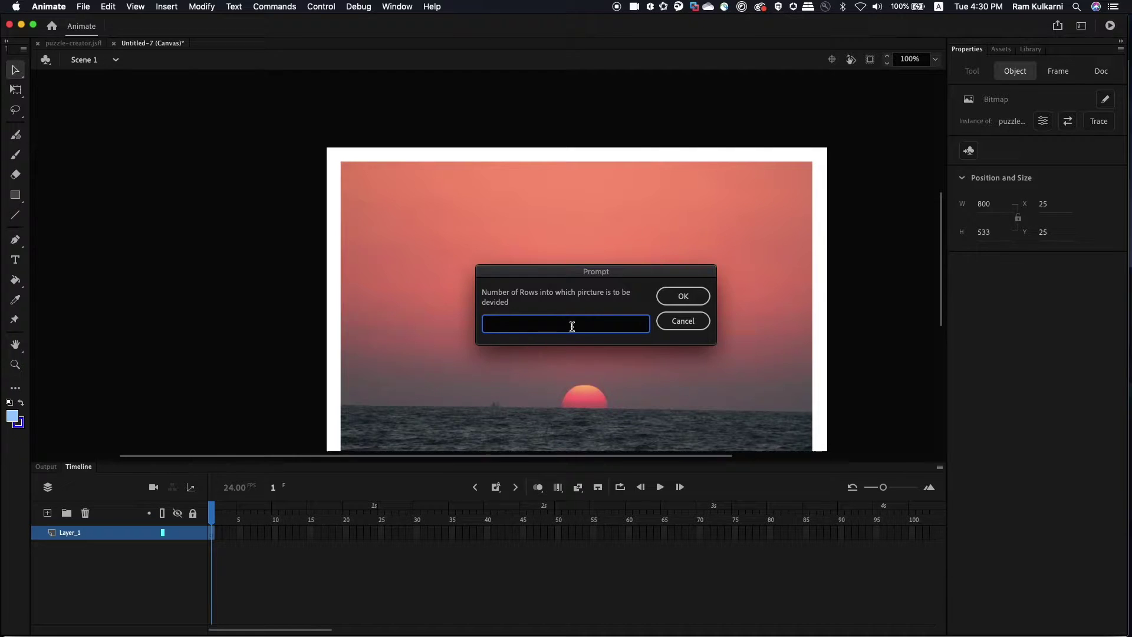
- Divide the sunset photo into 3 rows and 4 columns to build the puzzle
text(3)
click(684, 298)
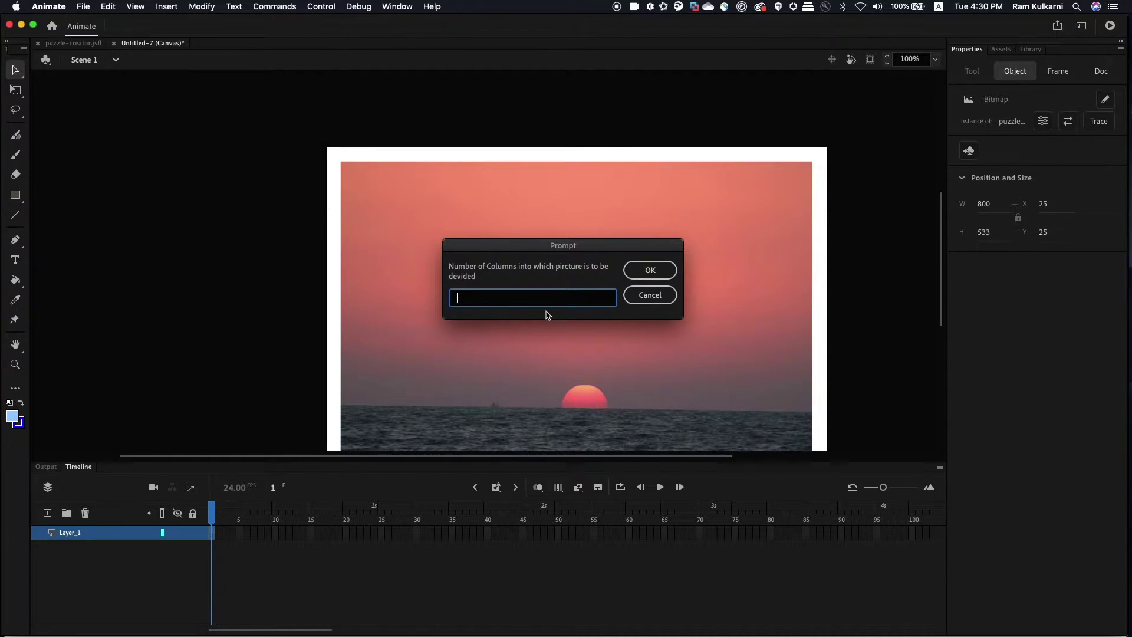
text(4)
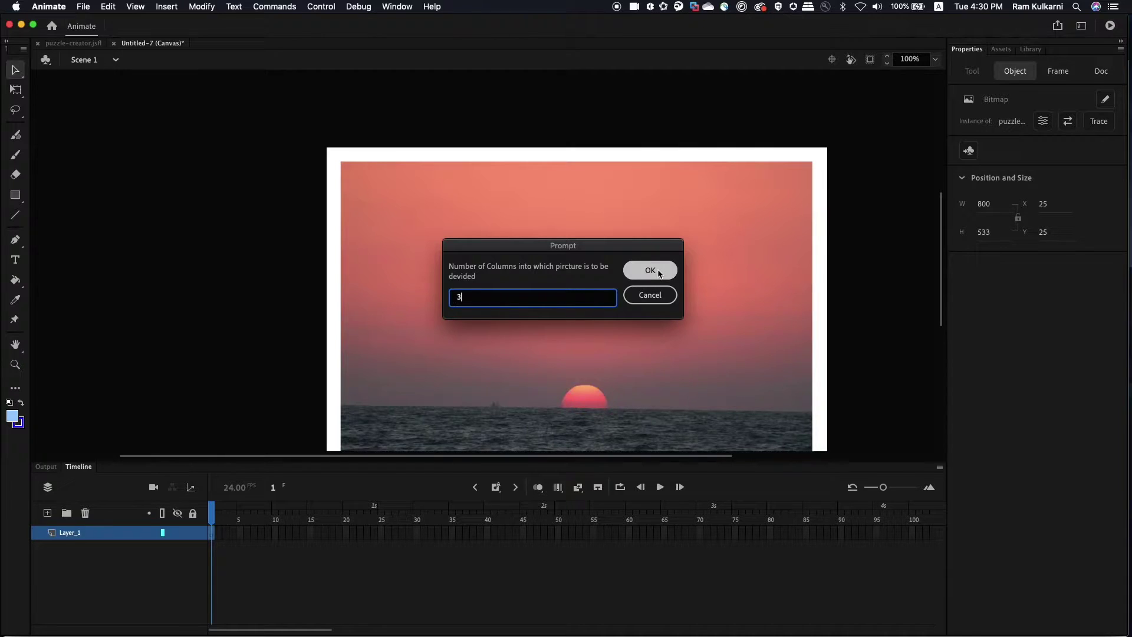
click(650, 270)
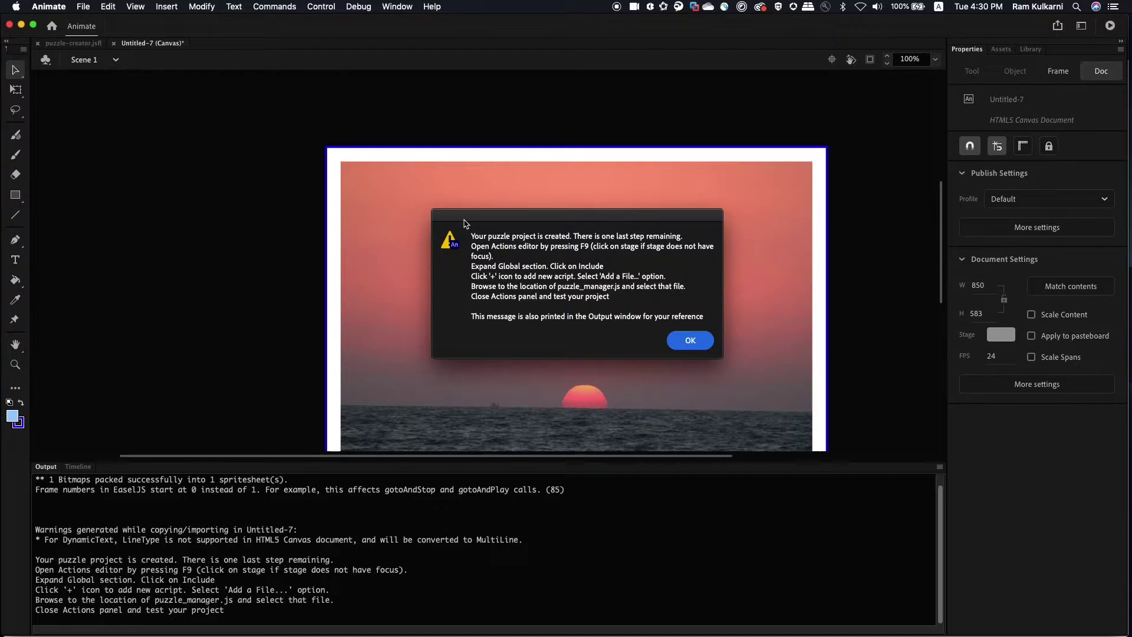
- Dismiss the confirmation and add puzzle_manager.js to the Actions editor's Global Include list
click(691, 341)
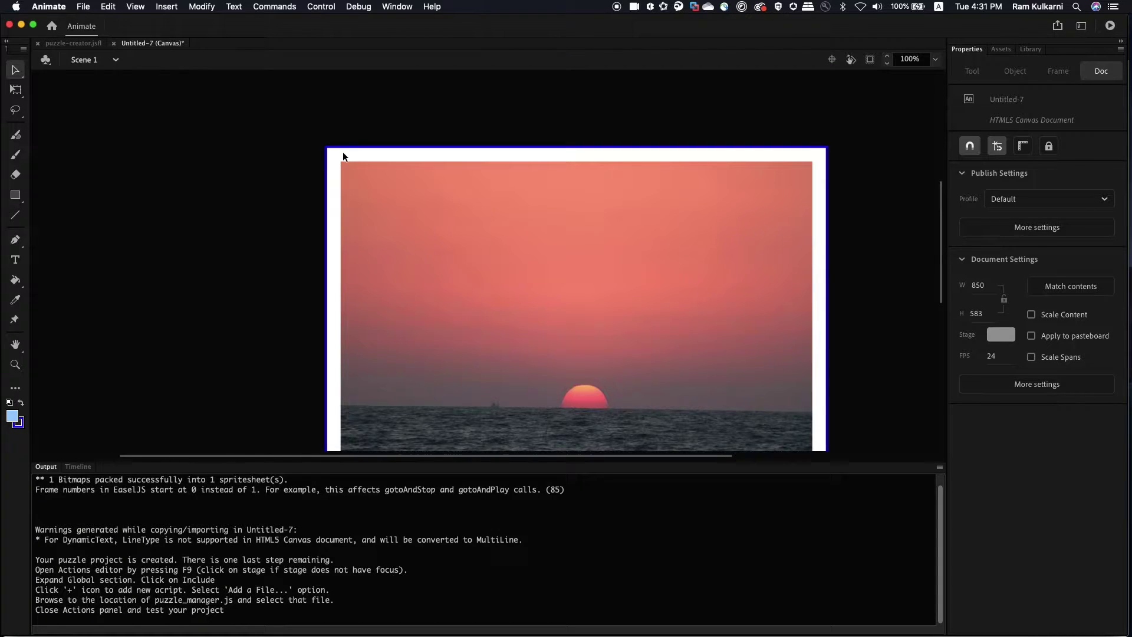
key(F9)
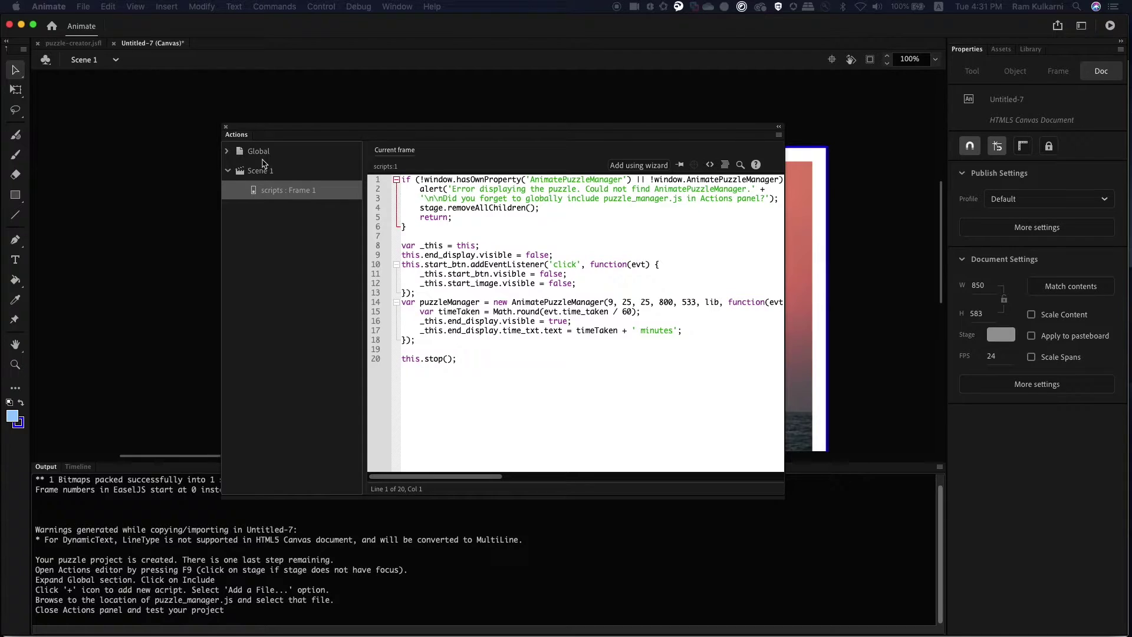
click(227, 152)
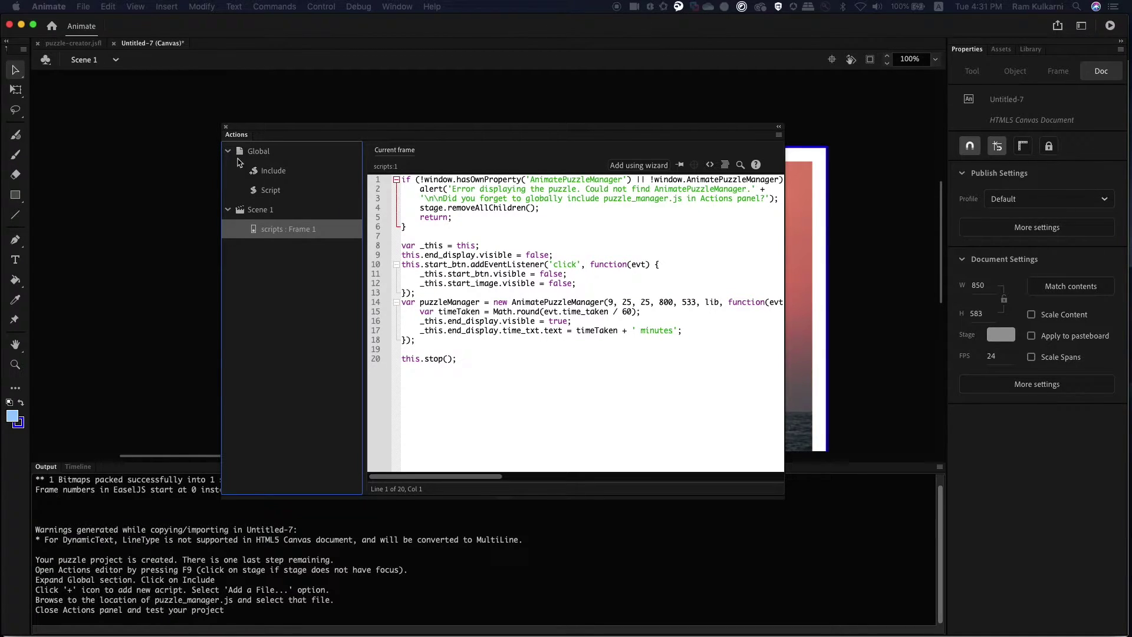
click(271, 172)
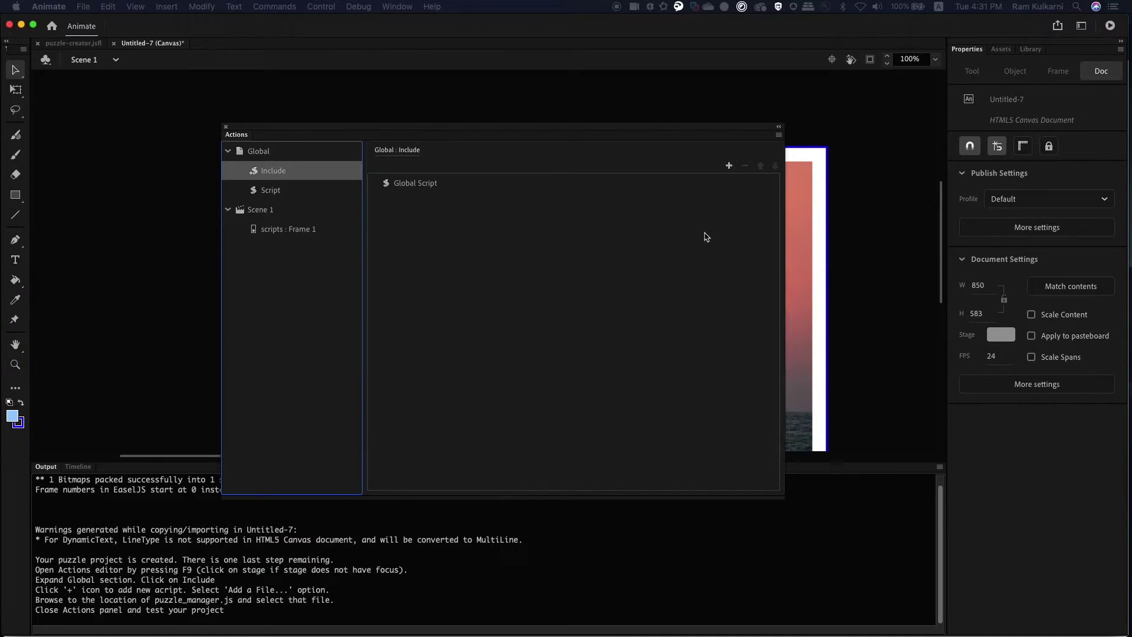
click(729, 167)
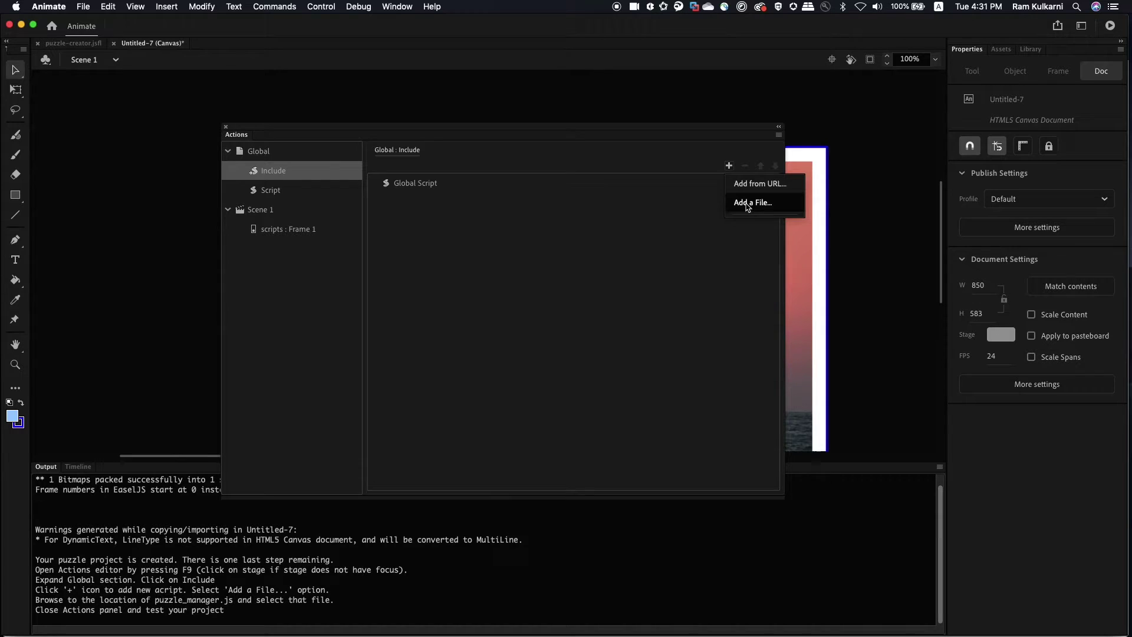
click(746, 204)
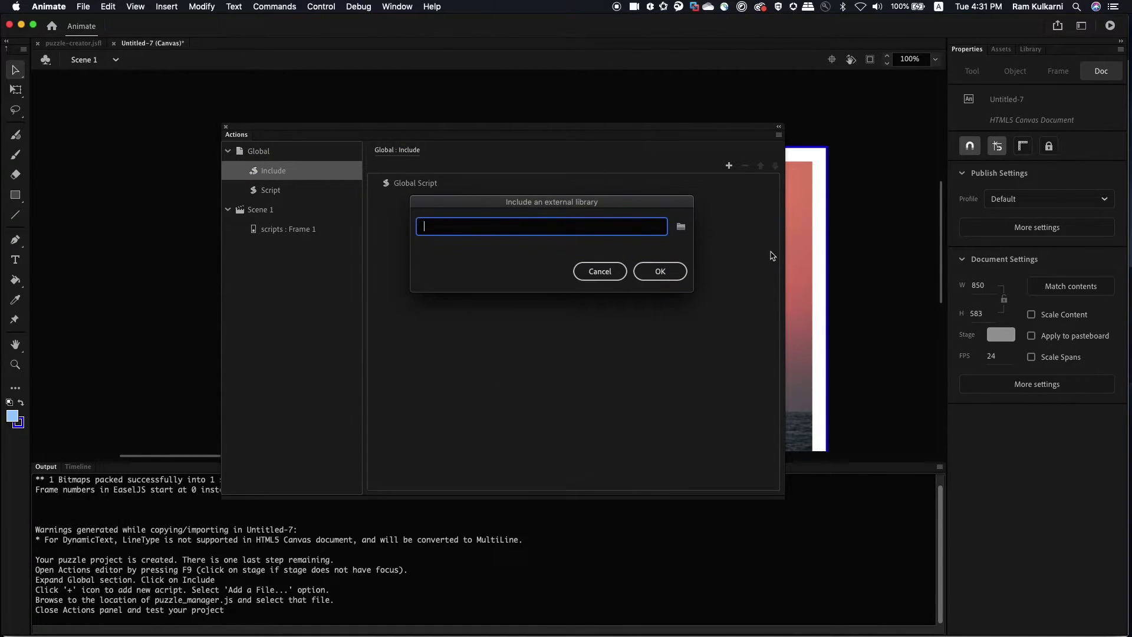
click(680, 227)
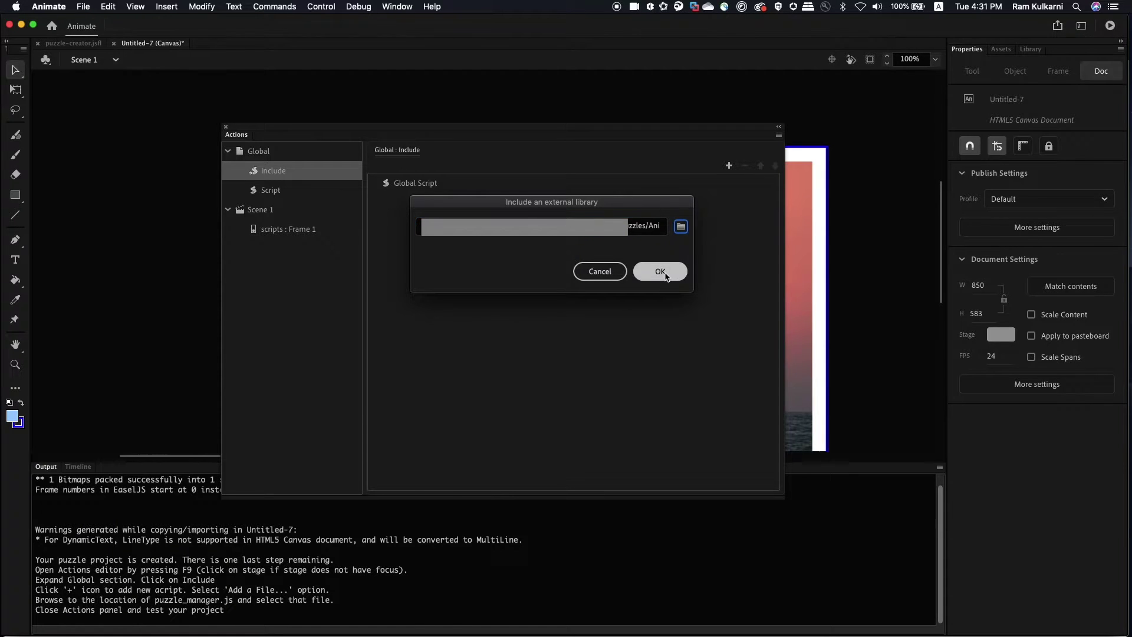
click(660, 271)
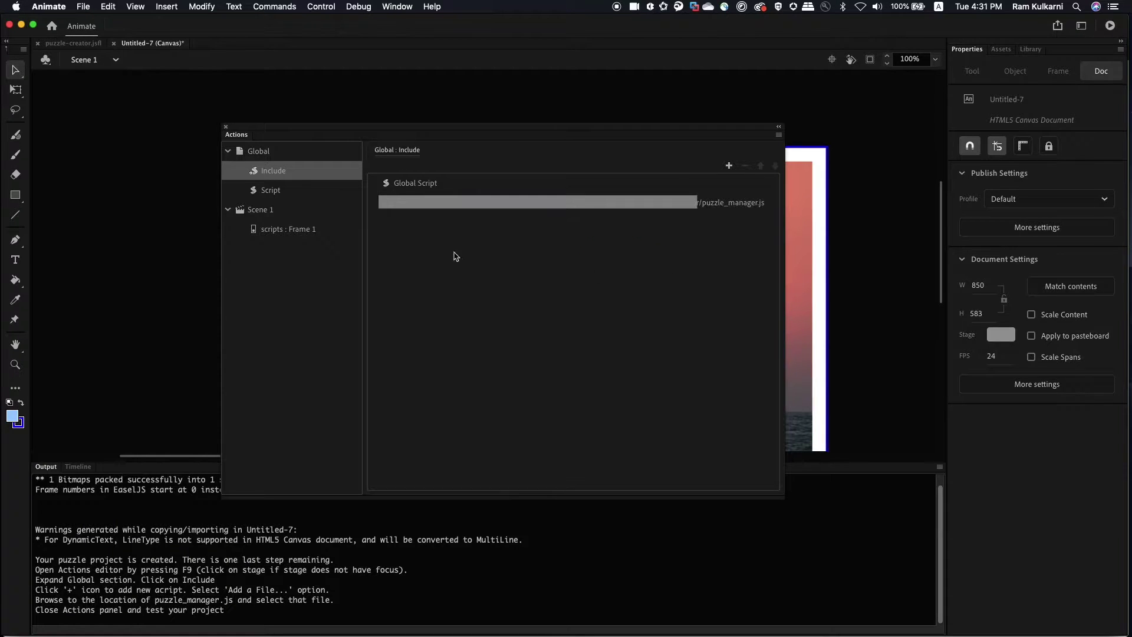
- Test the movie so the Untitled-7 puzzle publishes and opens in Chrome
click(1110, 26)
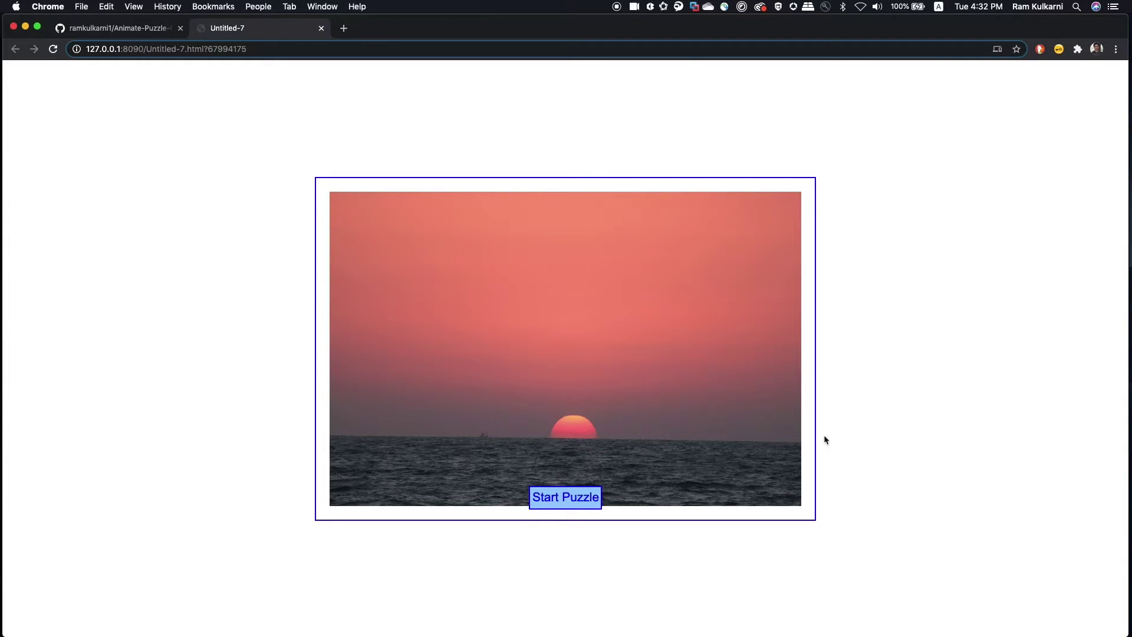
- Start the puzzle and rearrange the scattered pieces, placing a sea piece bottom-right
click(571, 501)
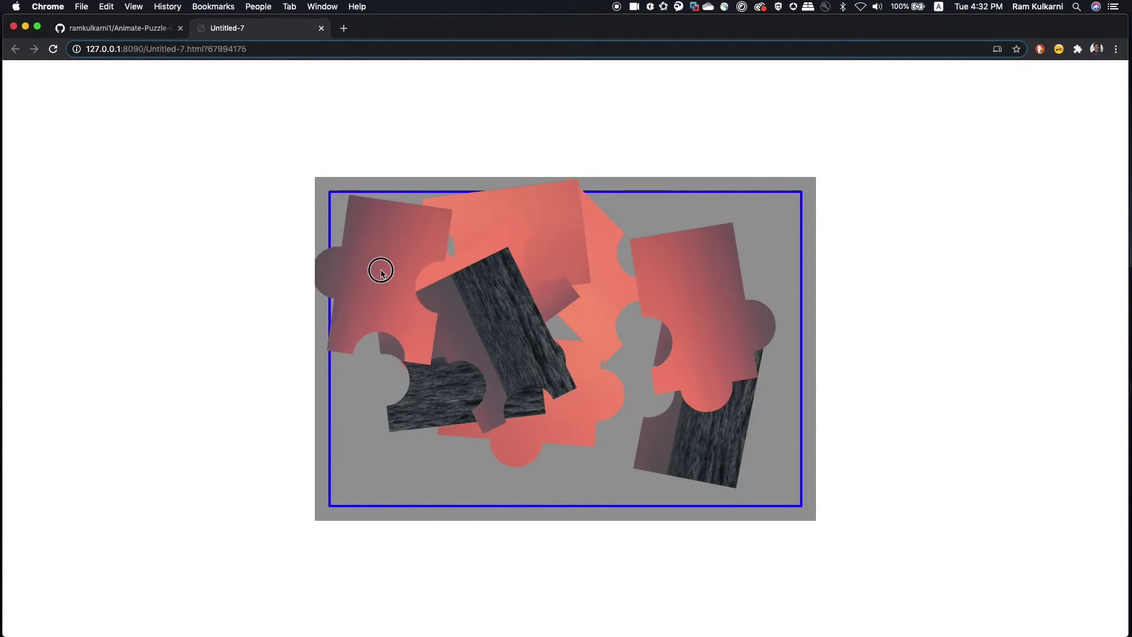
click(383, 271)
drag(384, 270, 399, 323)
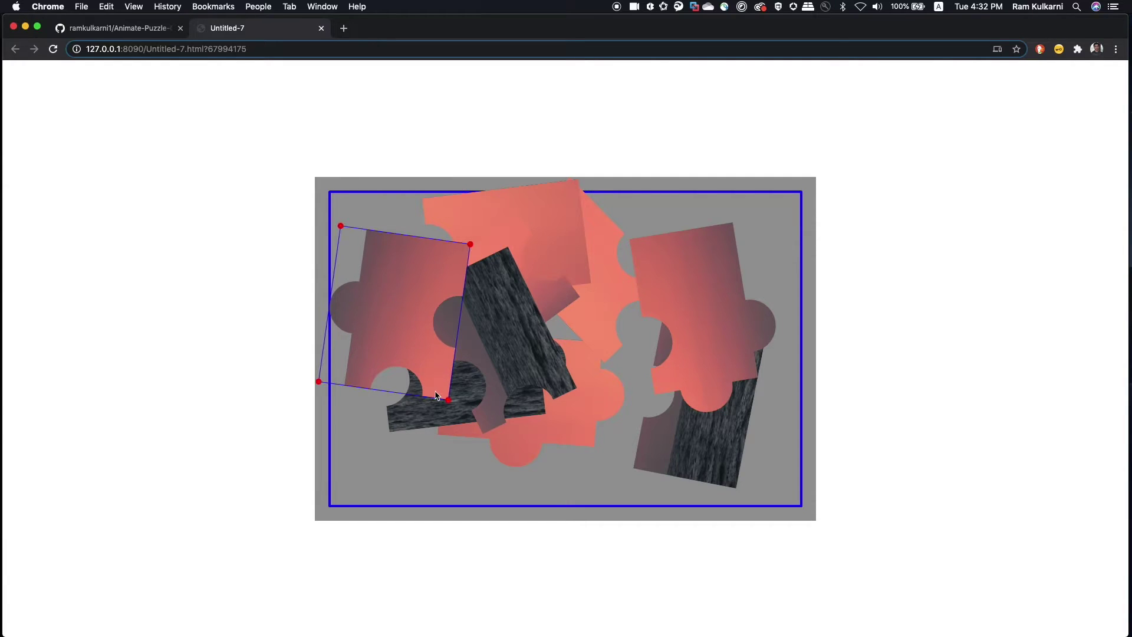
drag(715, 445, 678, 487)
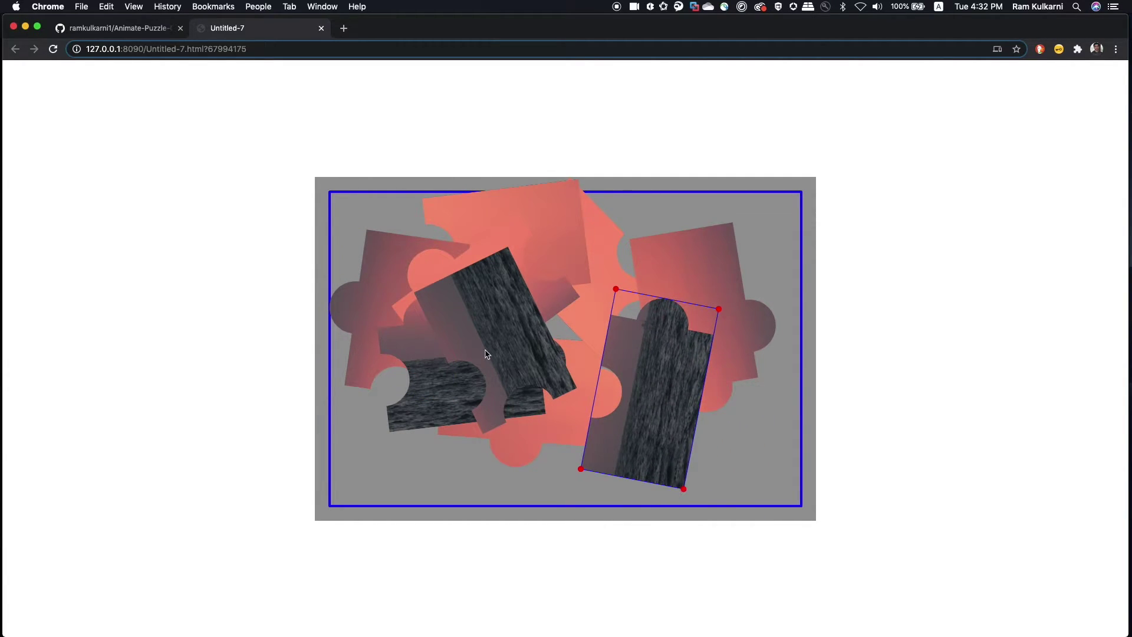
drag(488, 353, 369, 426)
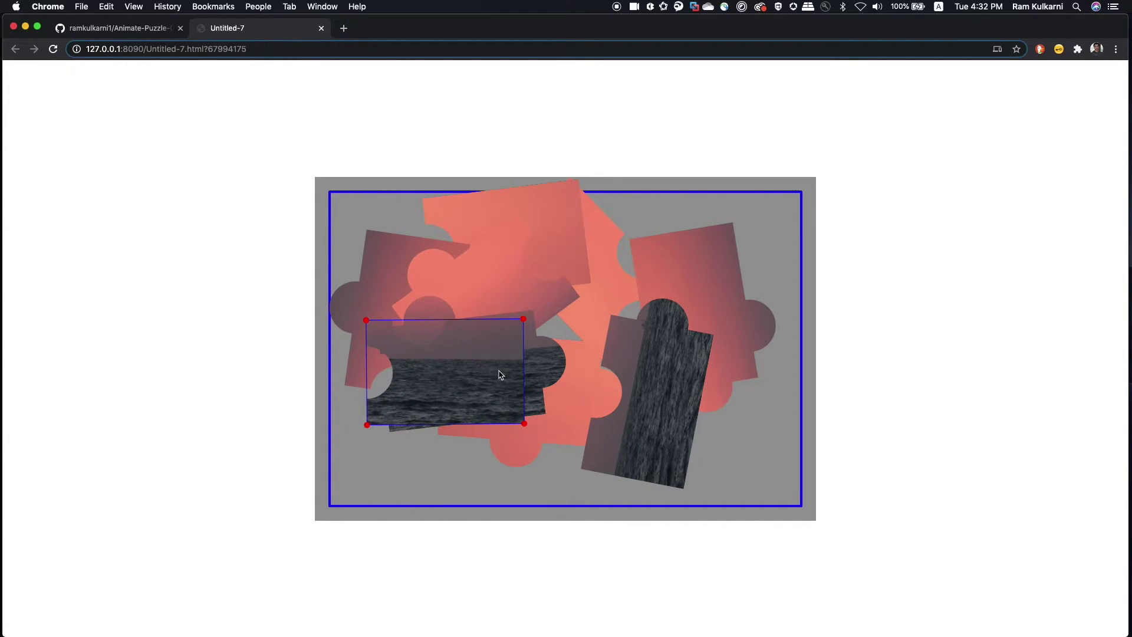
drag(747, 455, 722, 455)
drag(640, 375, 530, 362)
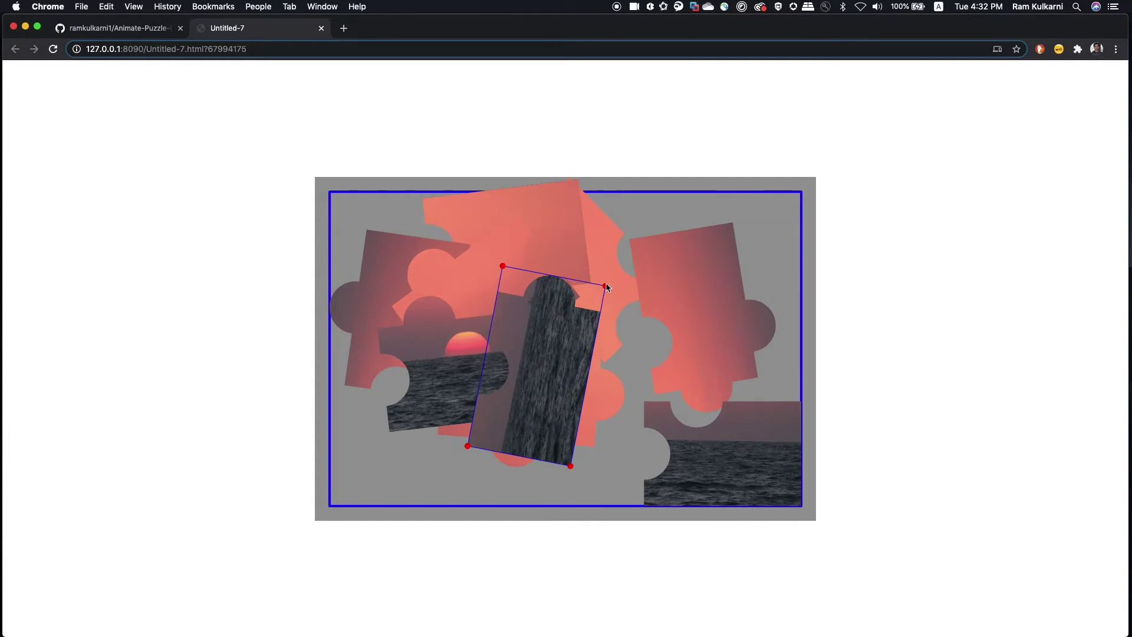
drag(607, 288, 601, 400)
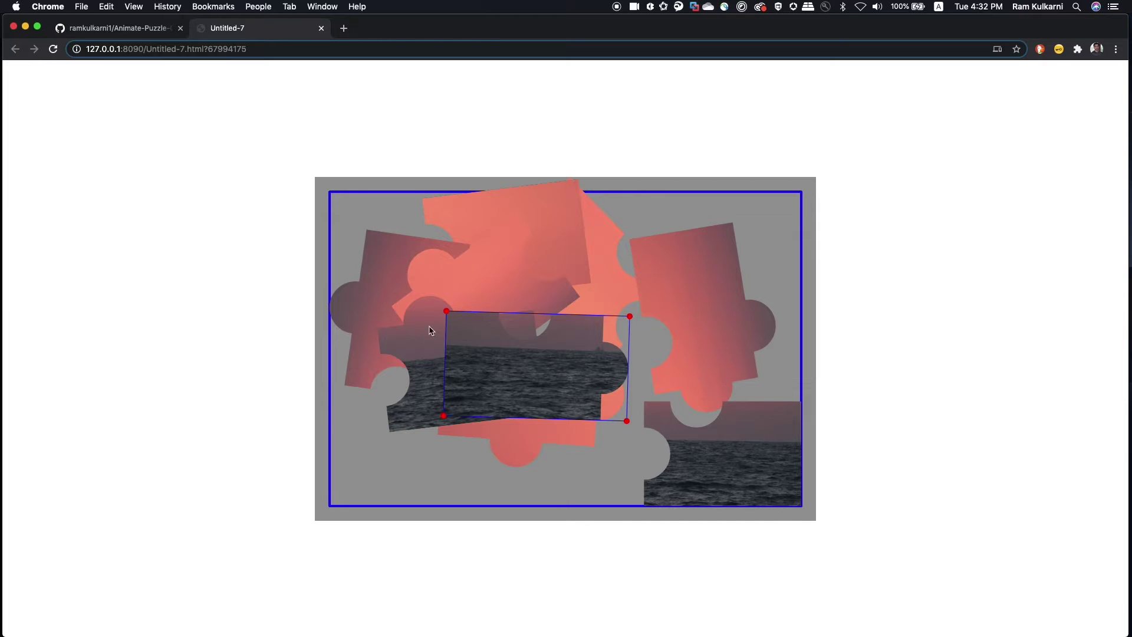
- Rotate and fit the sun-and-sea piece bottom-middle and the sea piece bottom-left
drag(533, 365, 666, 292)
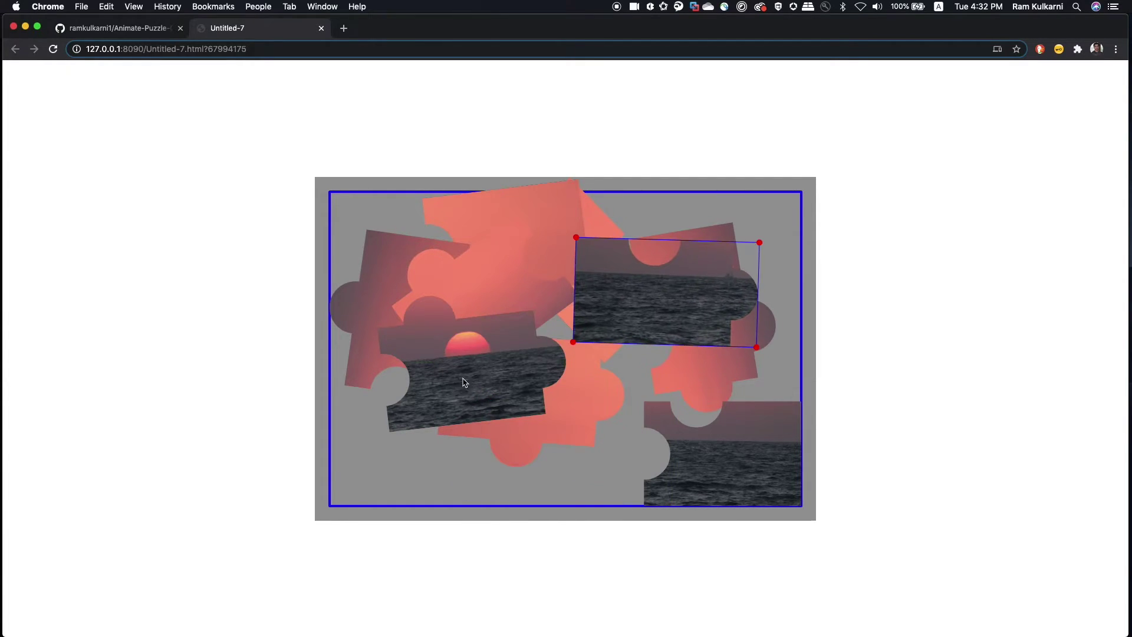
drag(464, 383, 542, 433)
drag(627, 361, 632, 369)
drag(546, 419, 582, 444)
drag(568, 345, 444, 402)
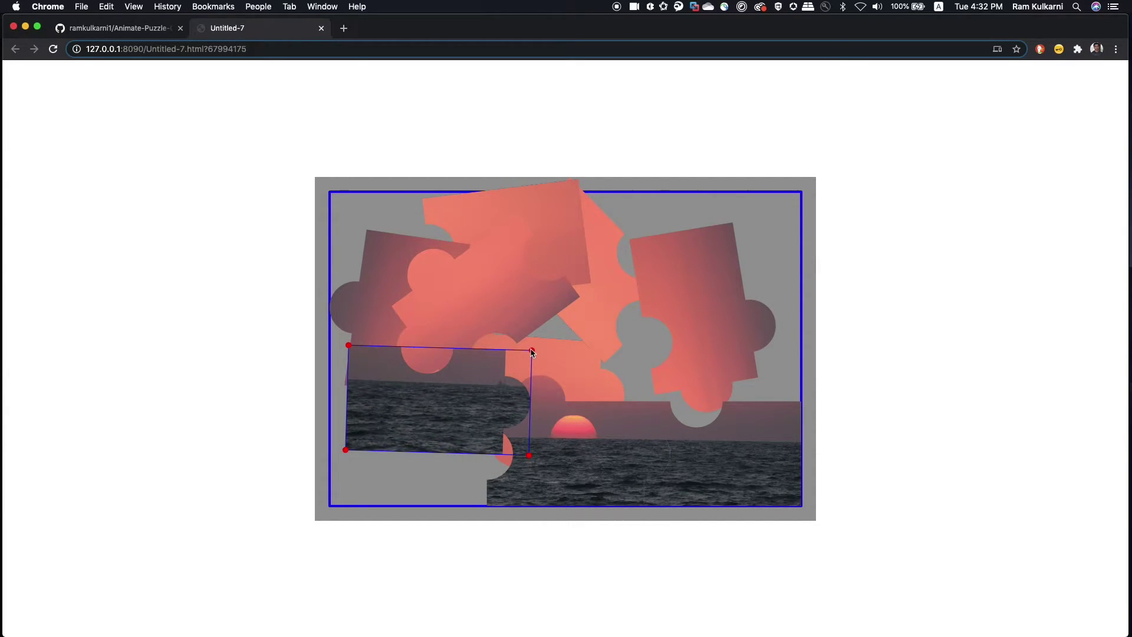
mouse_move(531, 352)
mouse_down()
mouse_move(515, 346)
mouse_move(530, 349)
mouse_up()
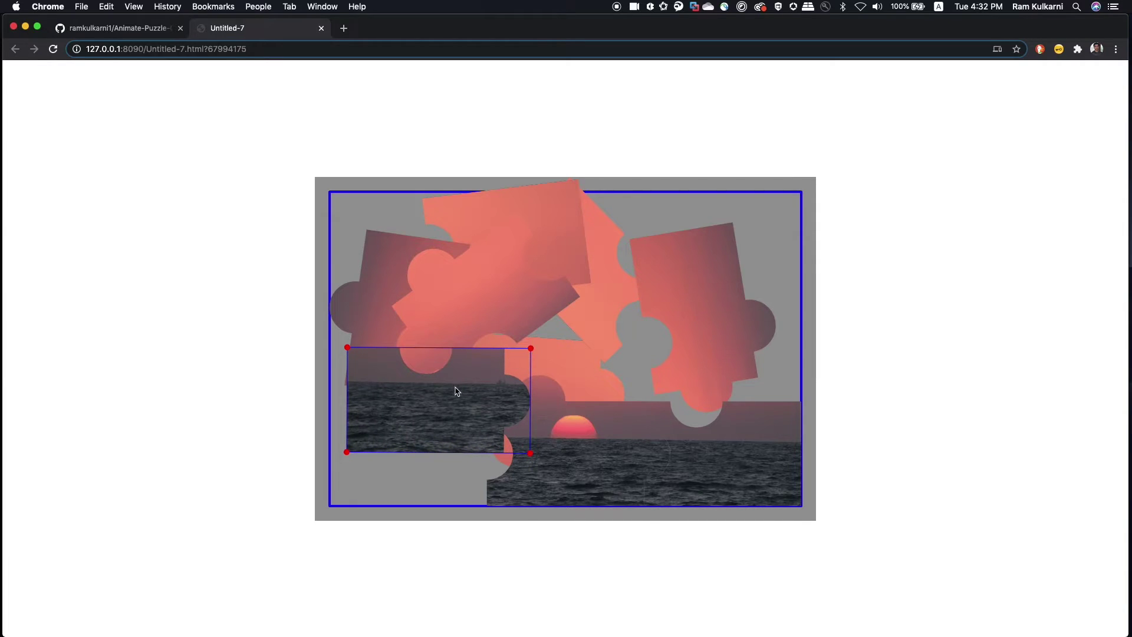
drag(457, 392, 423, 455)
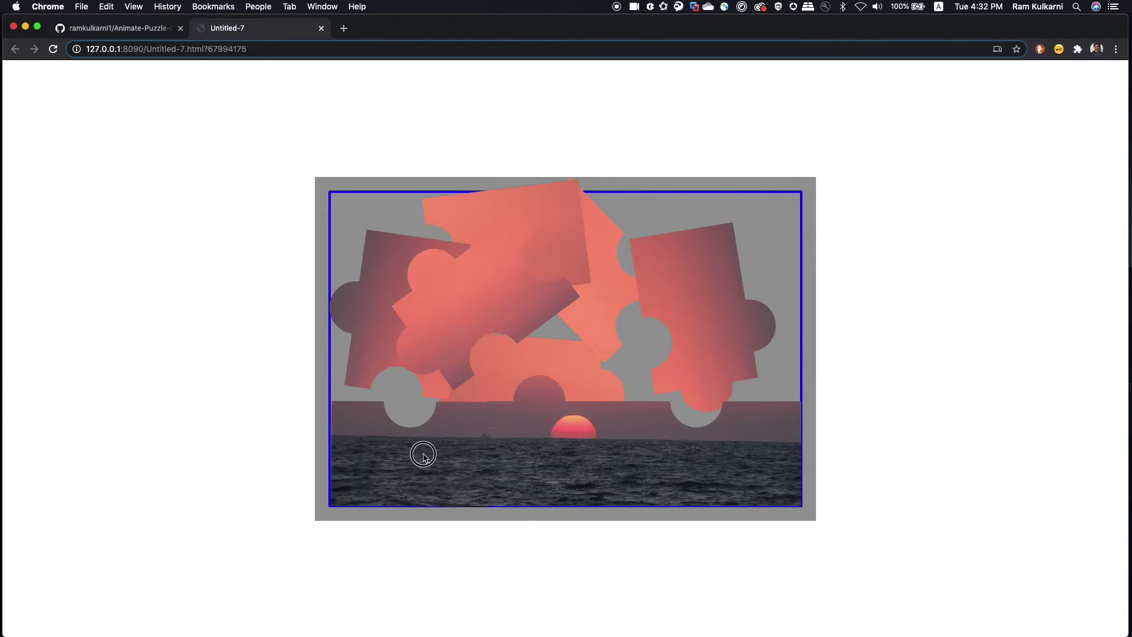
- Rotate and drop the remaining sky pieces into their slots to complete the puzzle
drag(706, 357, 701, 300)
drag(462, 301, 710, 356)
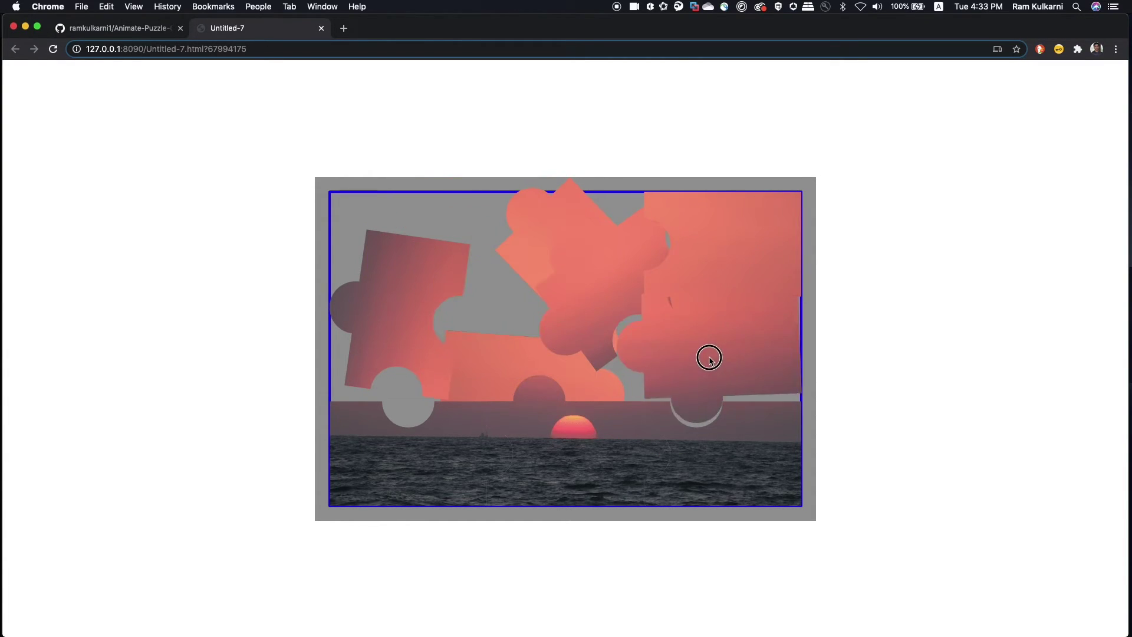
drag(791, 424, 419, 255)
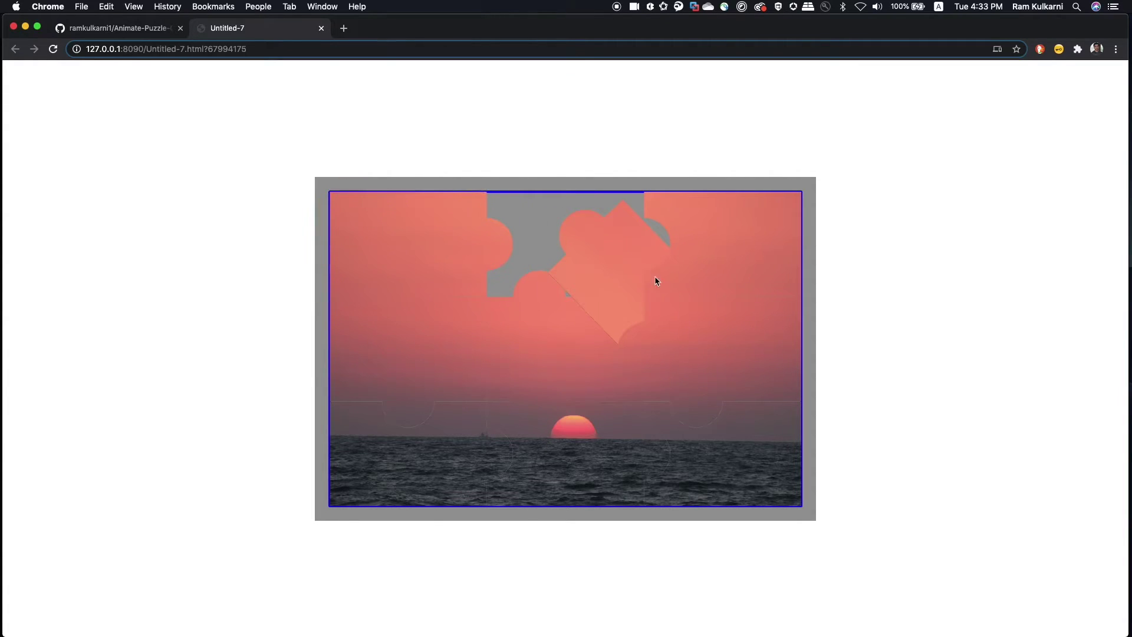
drag(656, 281, 448, 302)
drag(525, 265, 576, 245)
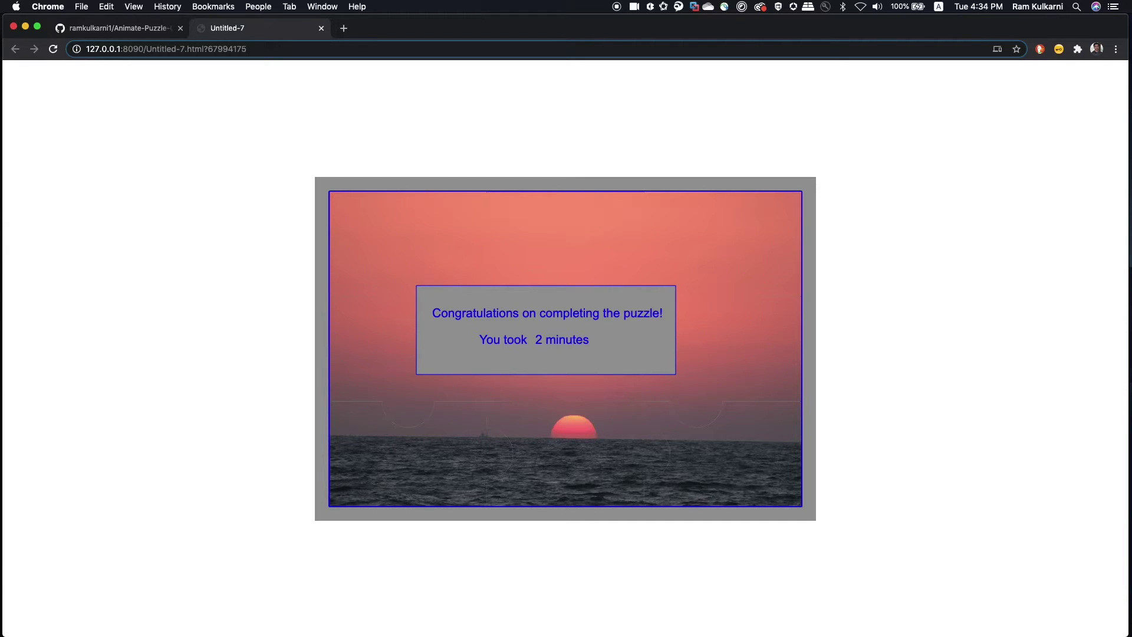
- Back in Animate, close the frame code, show the Timeline and hide all layers
key(super+Tab)
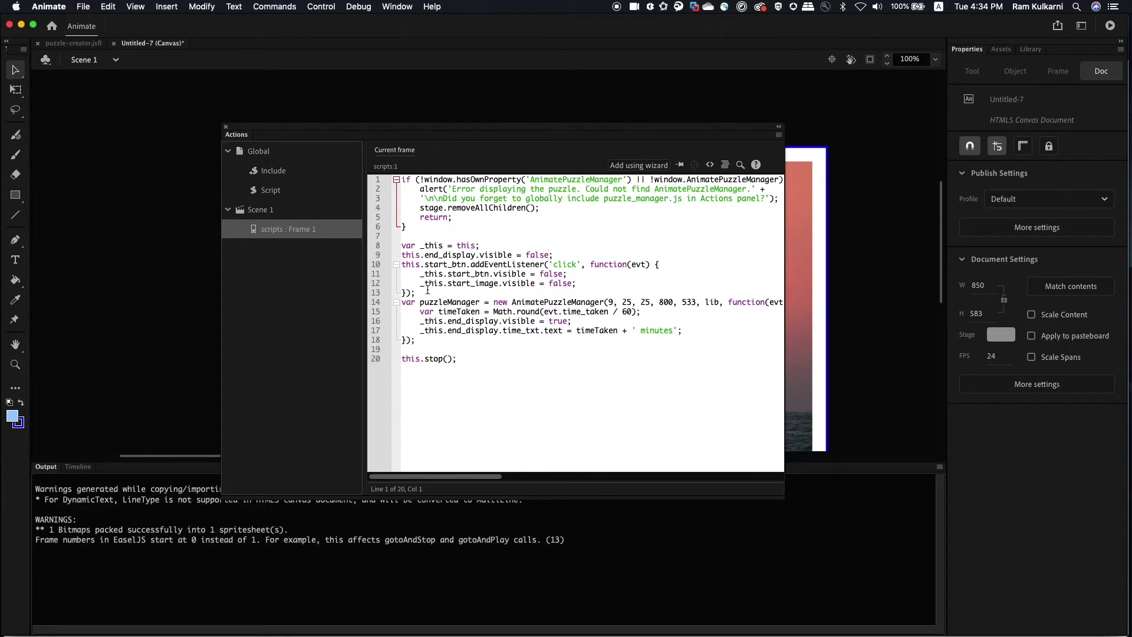
click(225, 127)
click(78, 467)
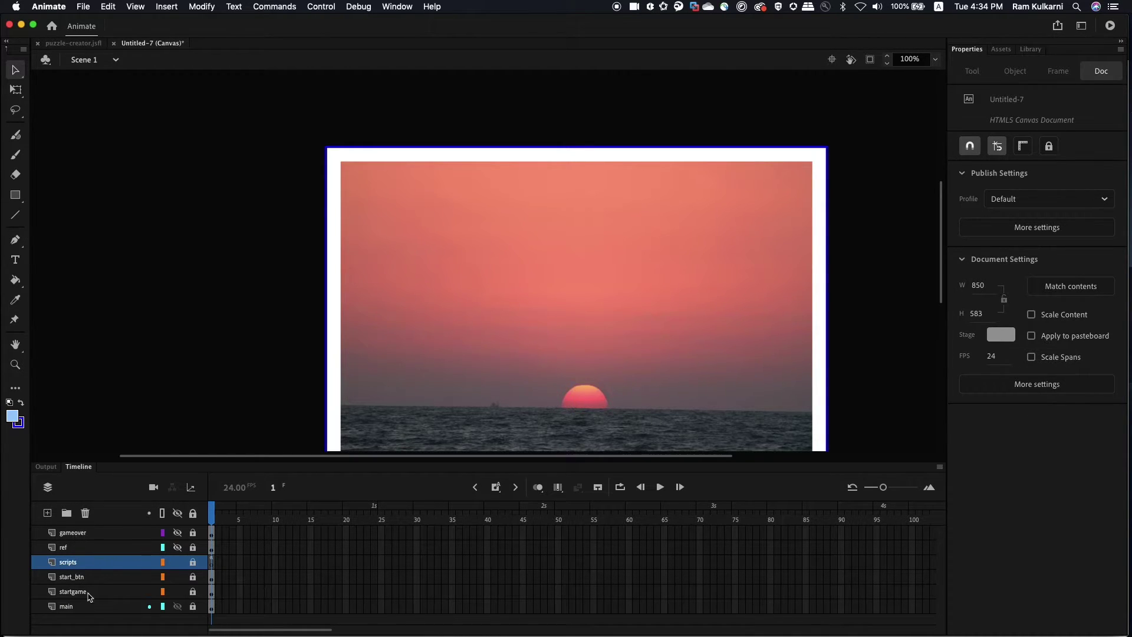
click(69, 607)
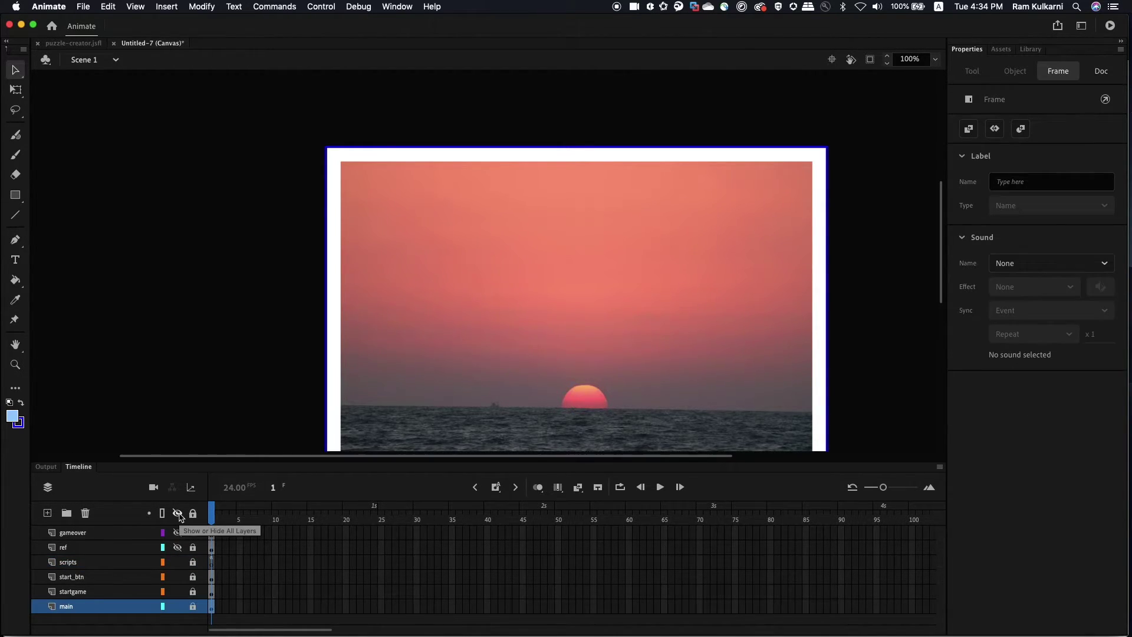
click(91, 607)
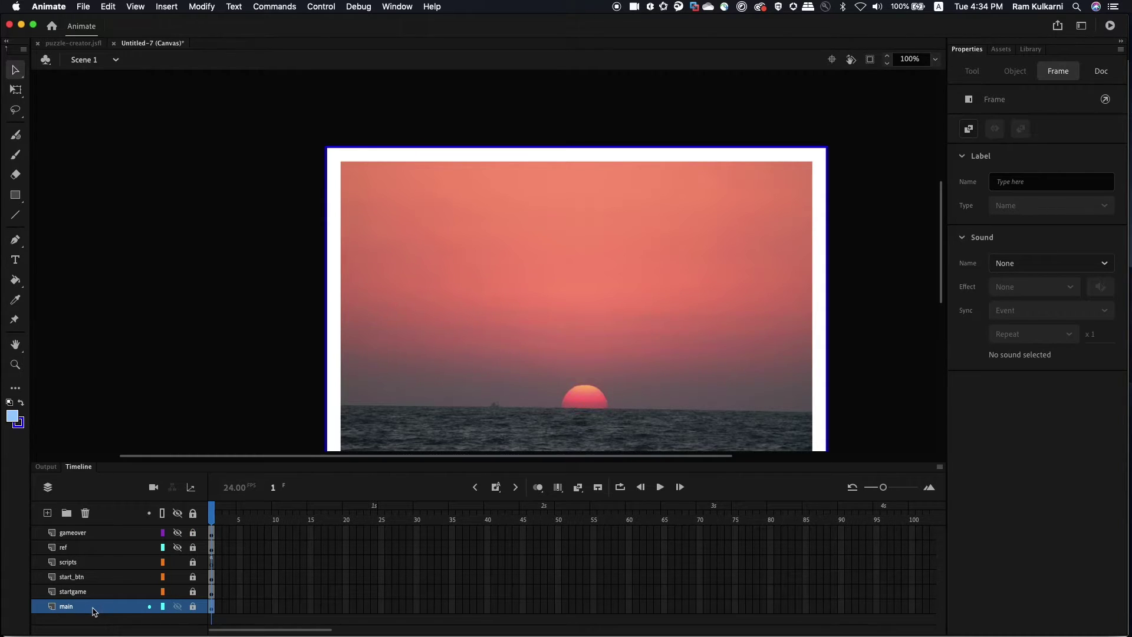
click(177, 512)
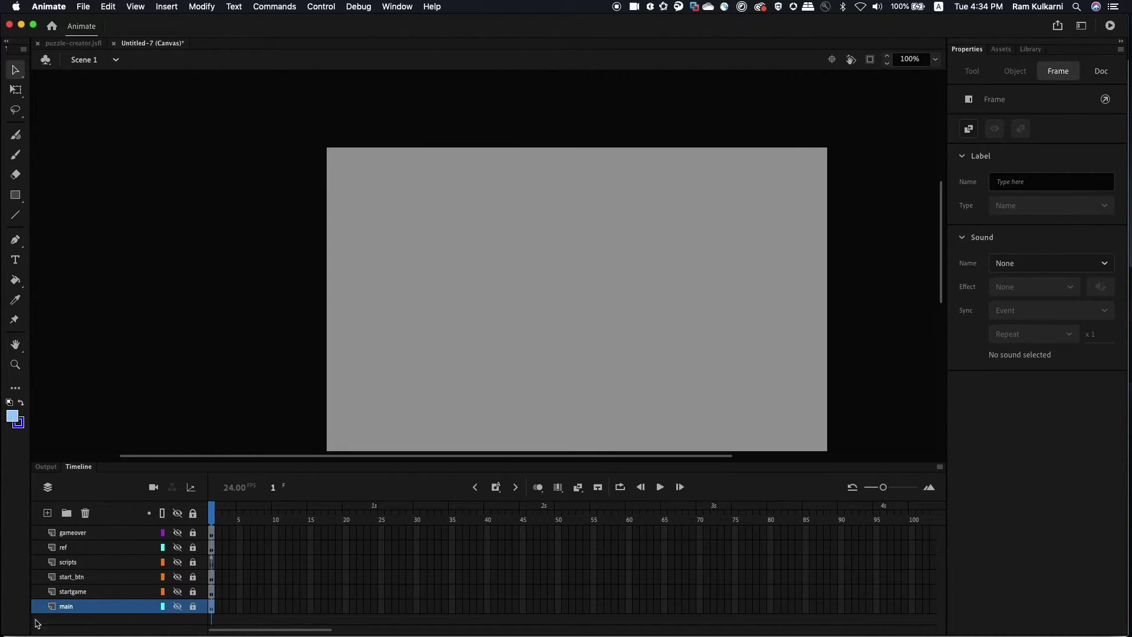
- Preview the main layer's puzzle pieces alone, then the startgame layer's sunset image
click(178, 607)
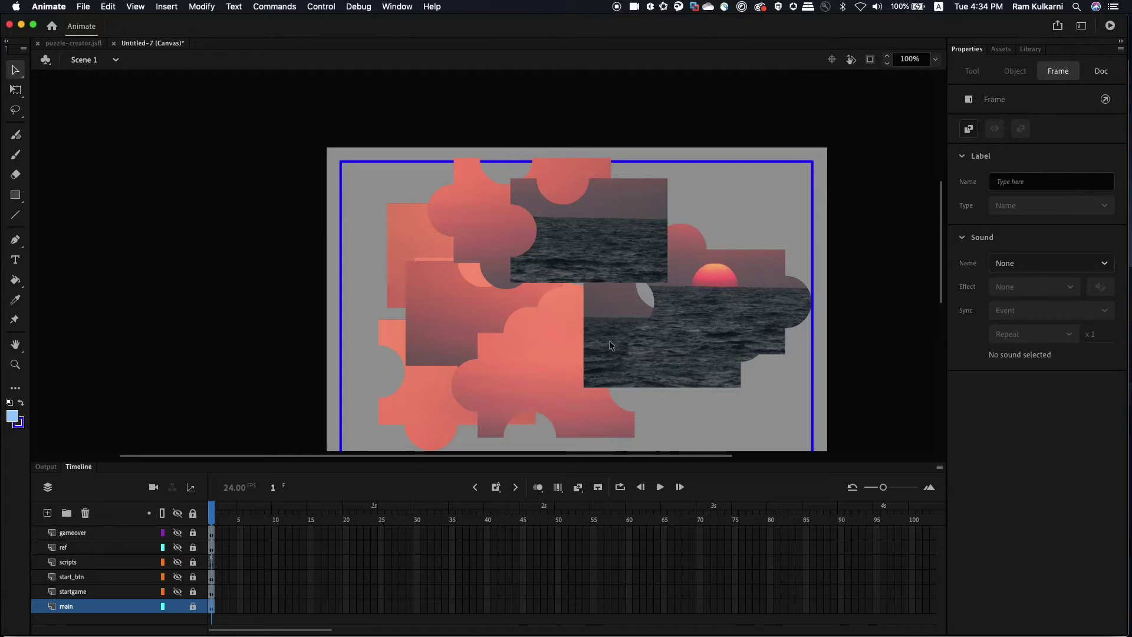
click(178, 606)
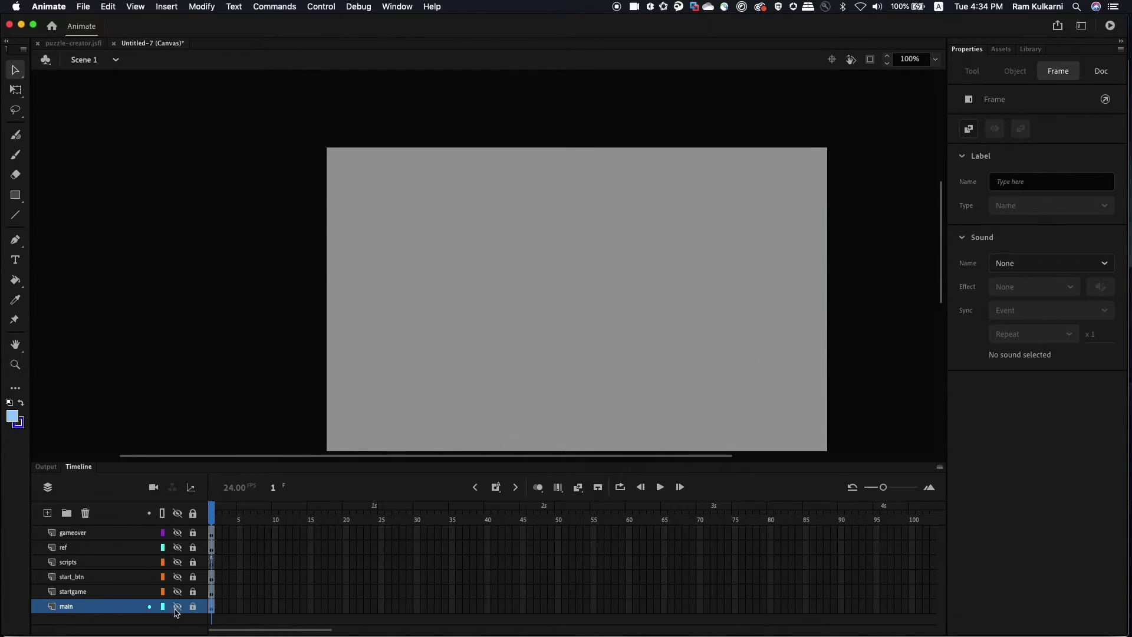
click(177, 592)
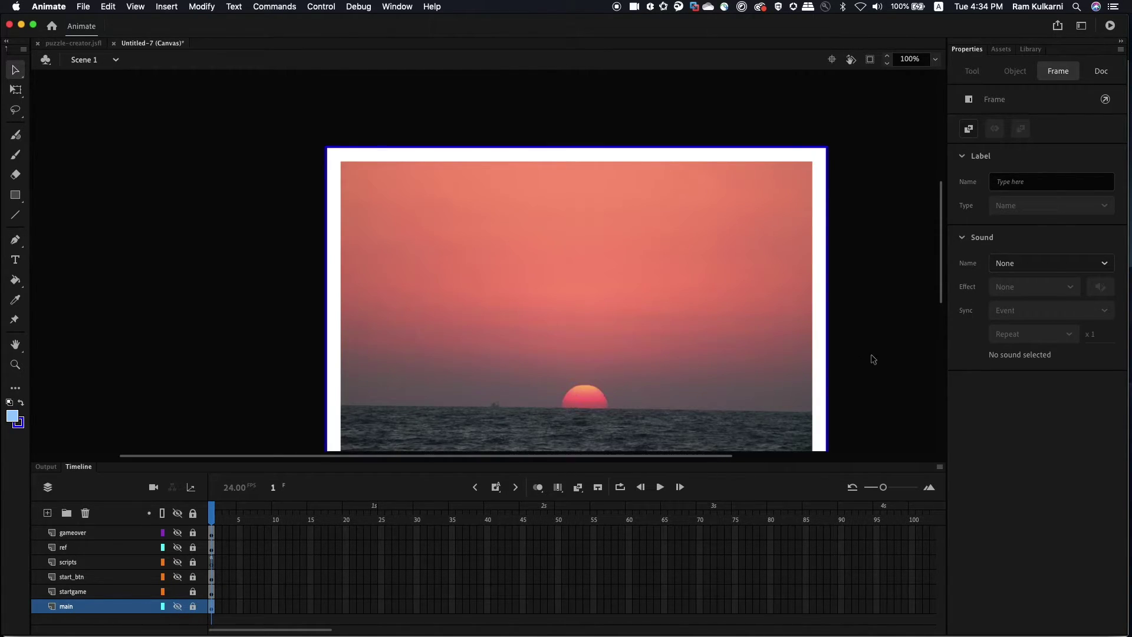
scroll(927, 357, down, 3)
scroll(929, 358, up, 3)
scroll(928, 358, down, 3)
scroll(929, 357, up, 2)
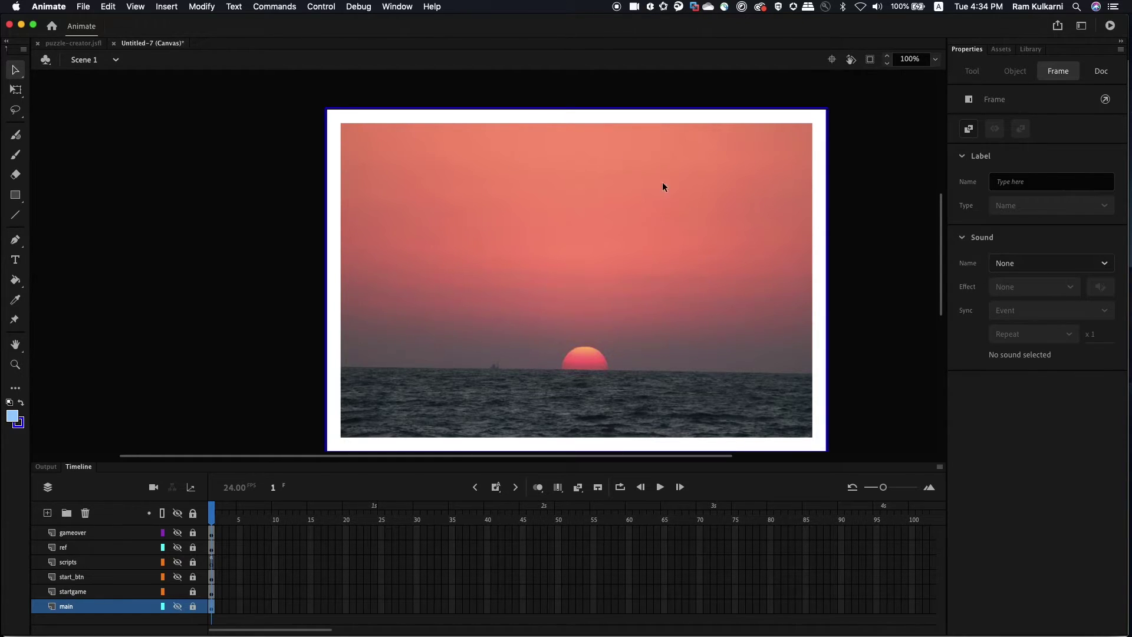
- Hide the sunset image, preview the start_btn layer's Start Puzzle button, then select the scripts layer
click(177, 592)
click(178, 577)
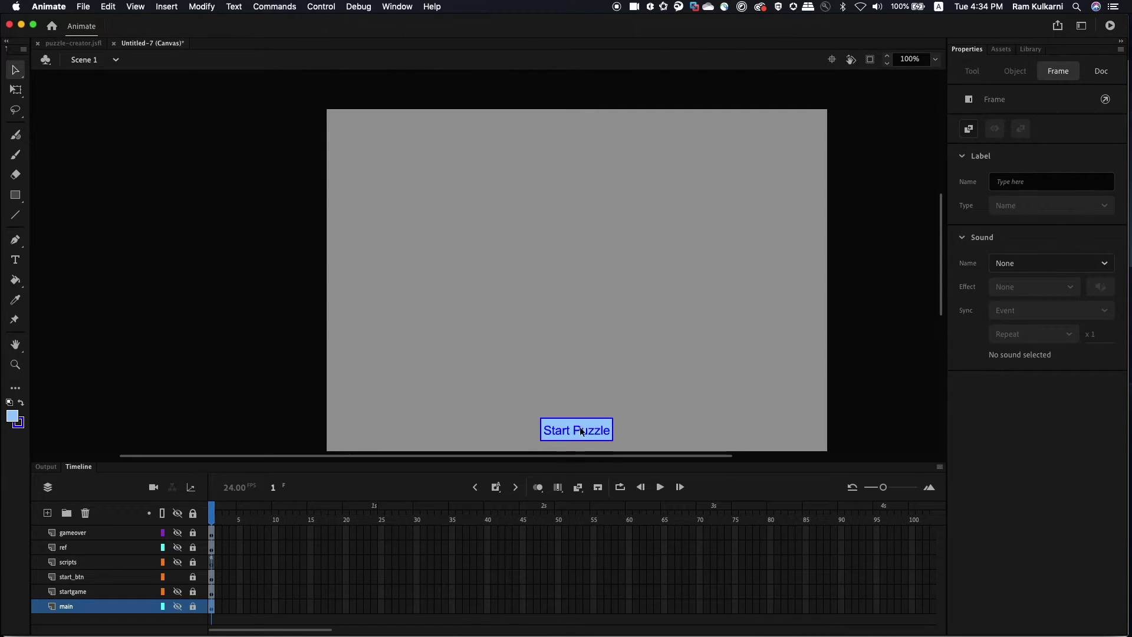
click(177, 576)
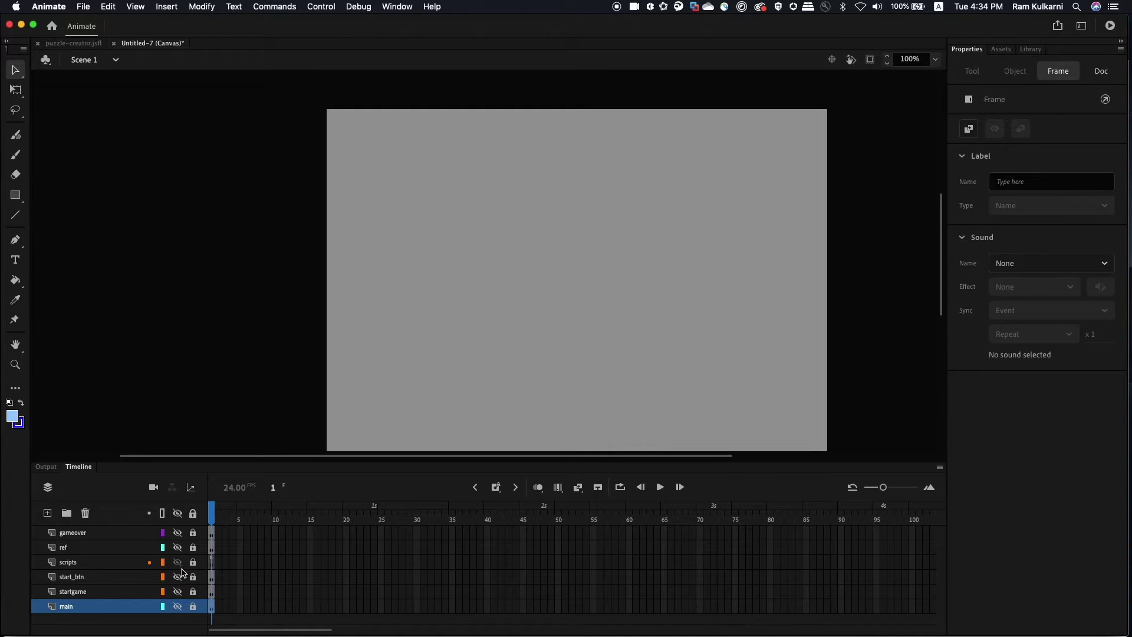
click(73, 567)
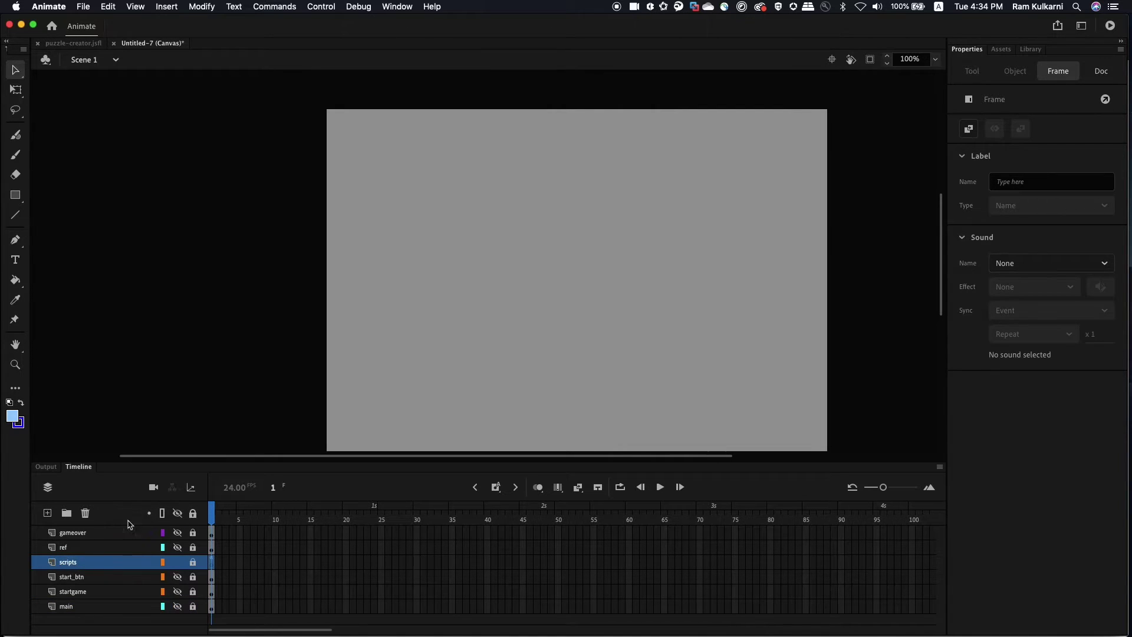
- Check the scripts layer's Global Include list for puzzle_manager.js, then close the Actions panel
key(alt+F9)
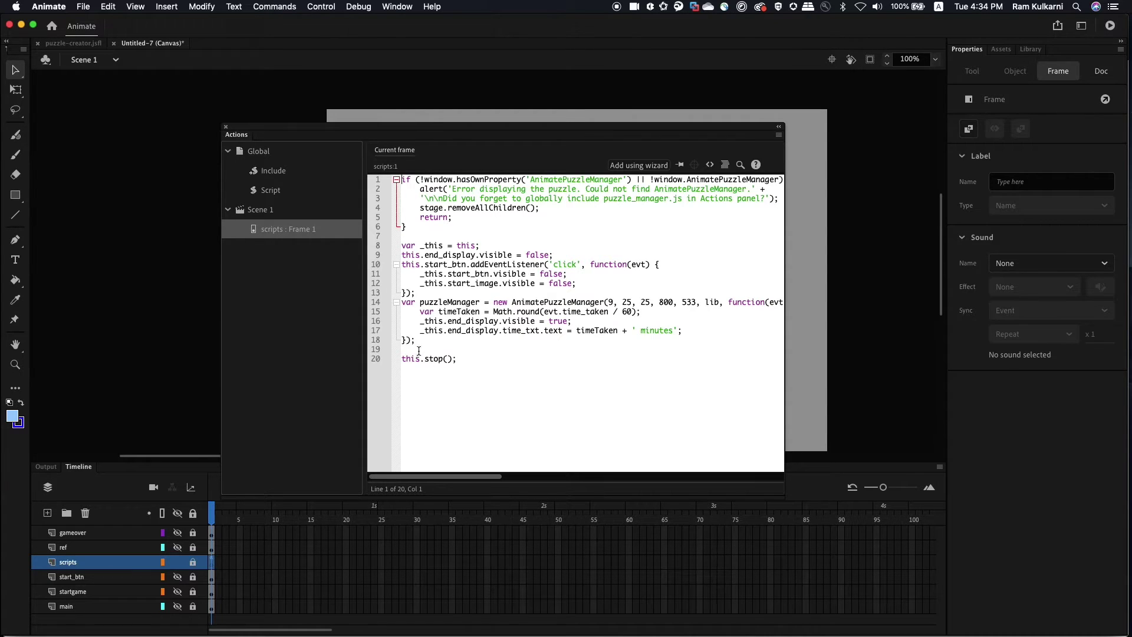
click(266, 171)
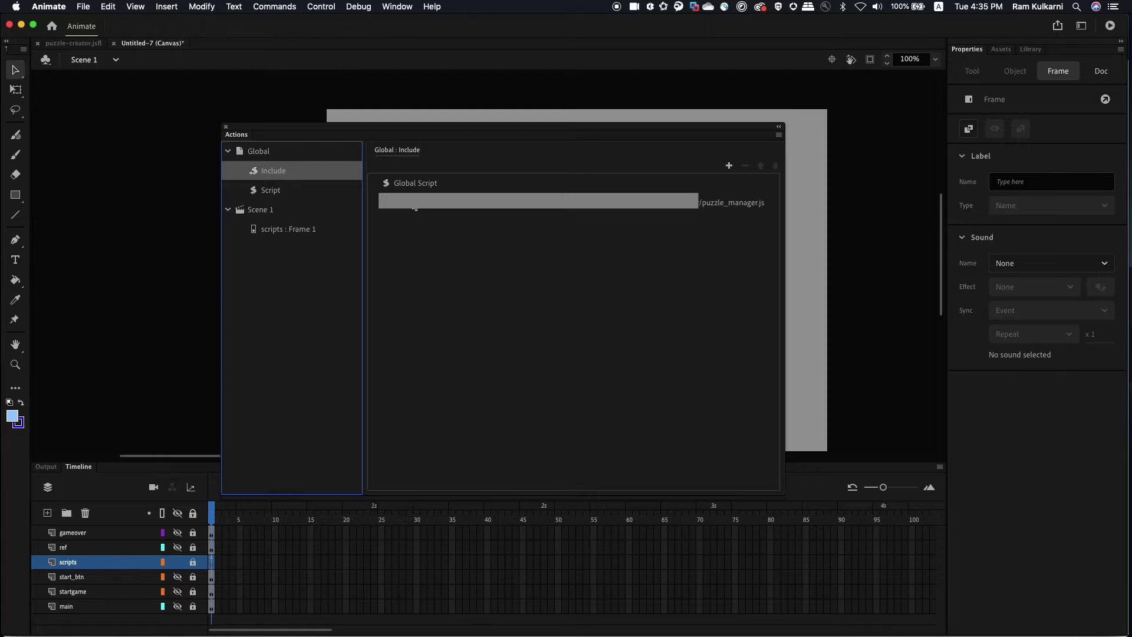
click(226, 128)
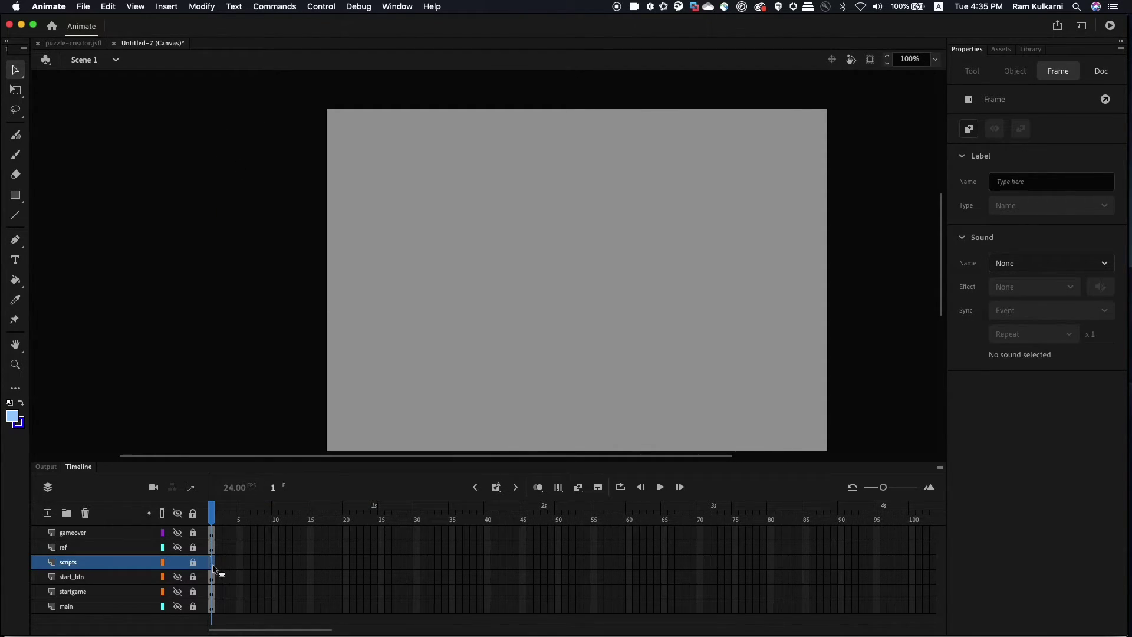
- Show the ref layer's sunset reference, then select gameover and hide ref again
click(70, 550)
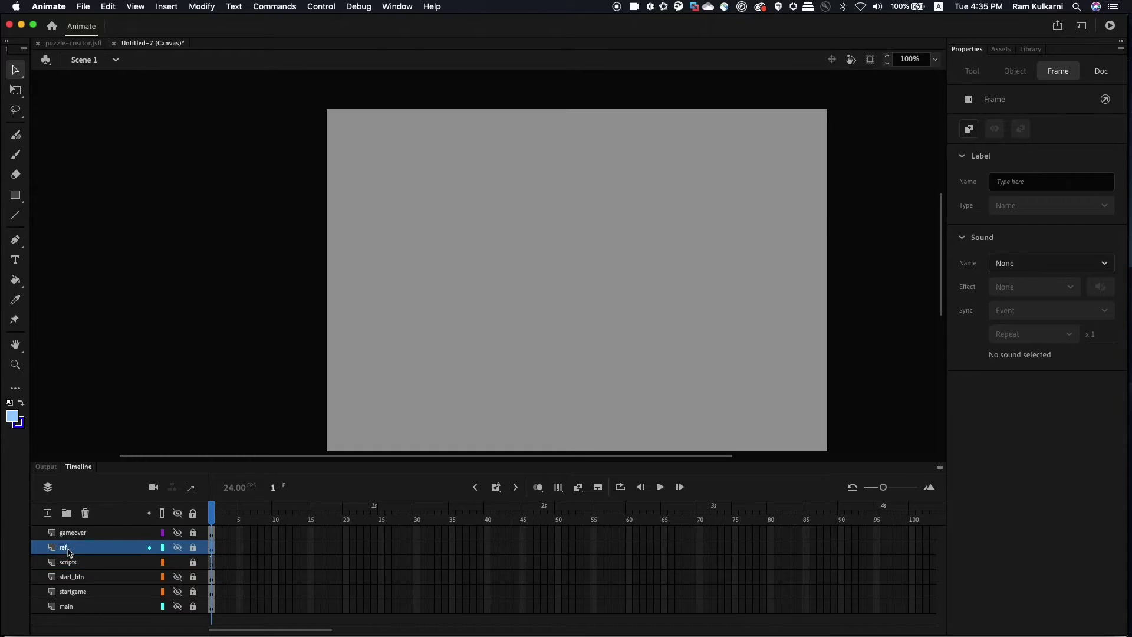
click(177, 547)
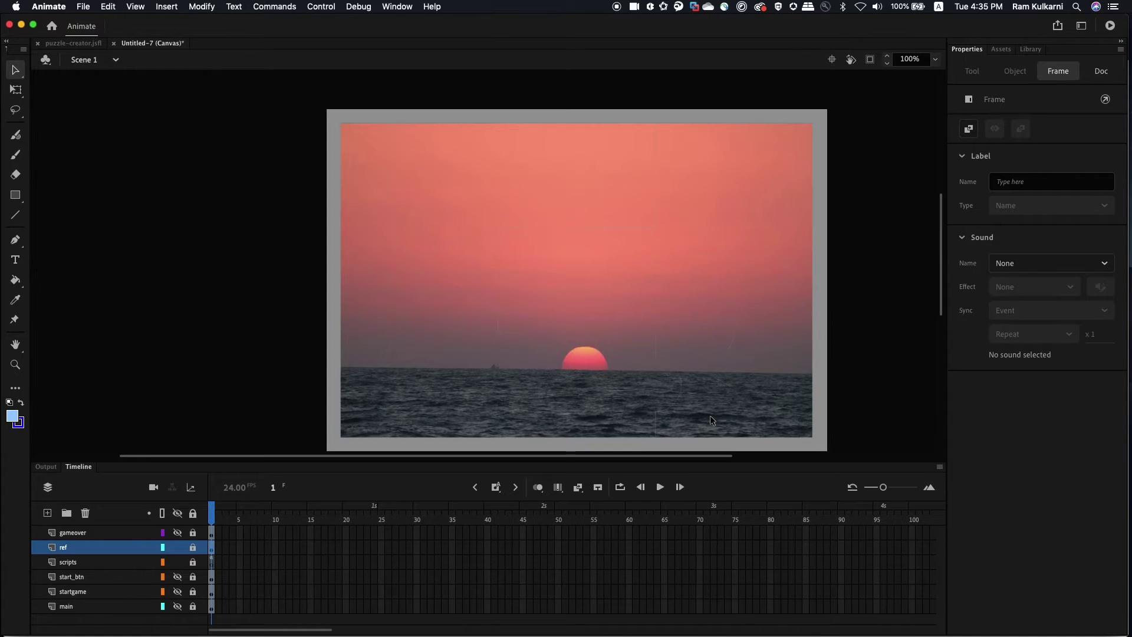
click(101, 533)
click(179, 547)
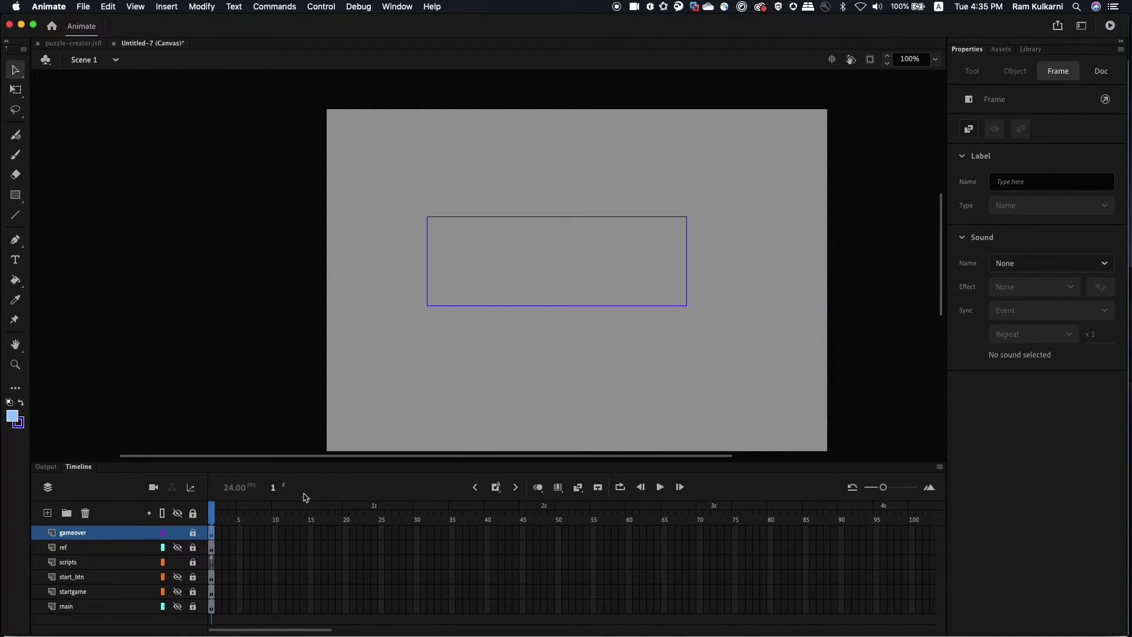
scroll(534, 303, down, 2)
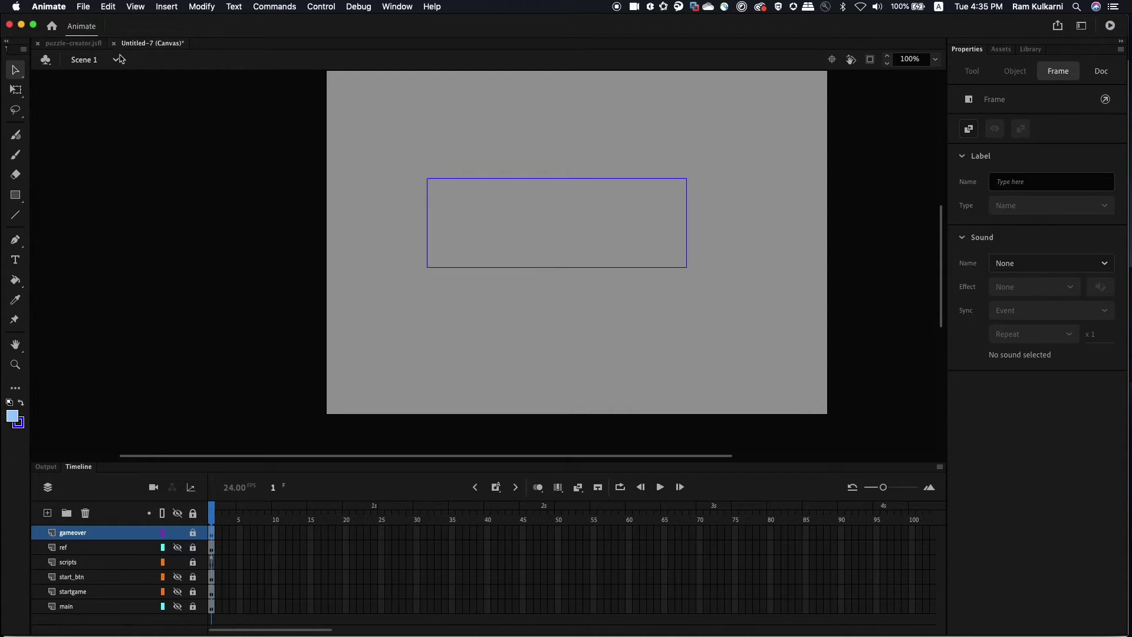
- Switch from the puzzle-creator.jsfl tab back to the Untitled-7 document tab
click(77, 45)
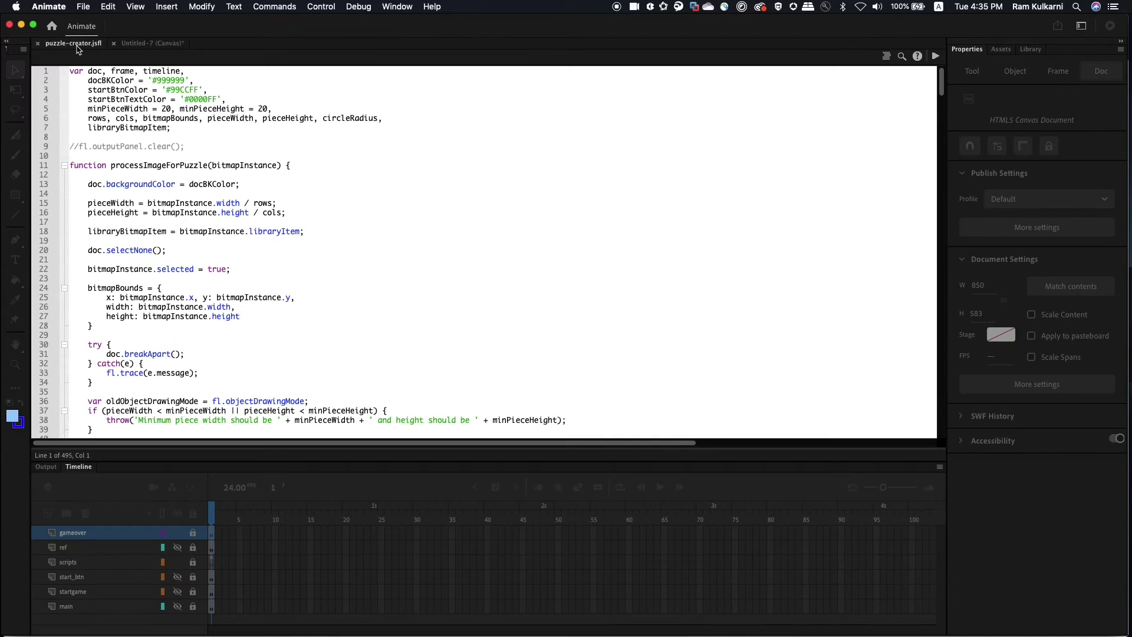
click(130, 43)
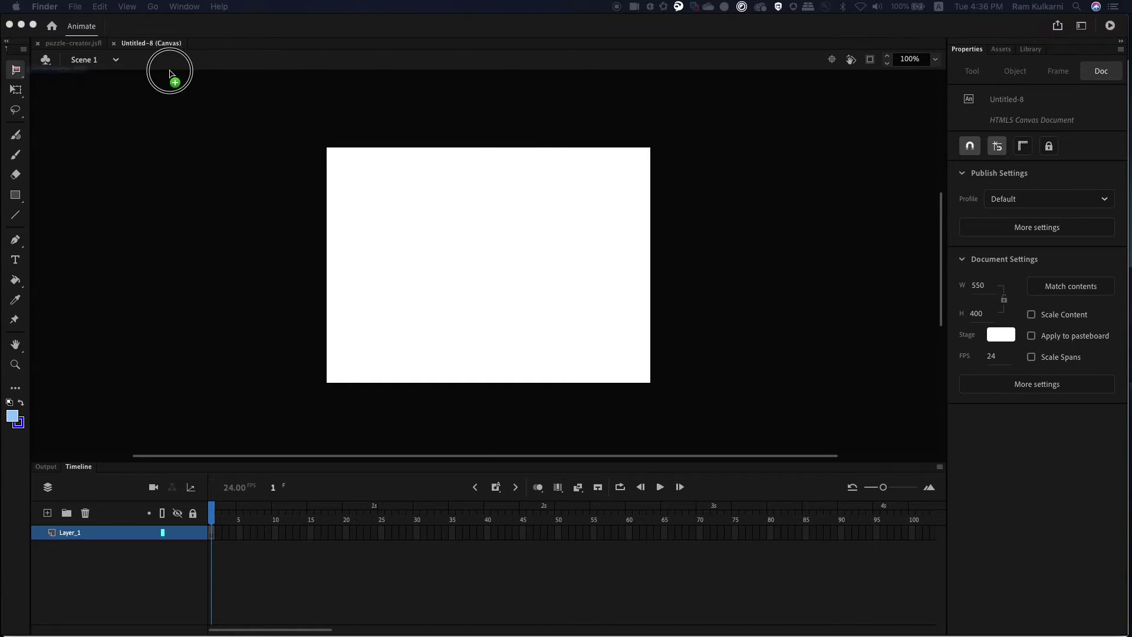
- Drop the sunset photo onto the stage and widen the document to 951
drag(169, 70, 493, 267)
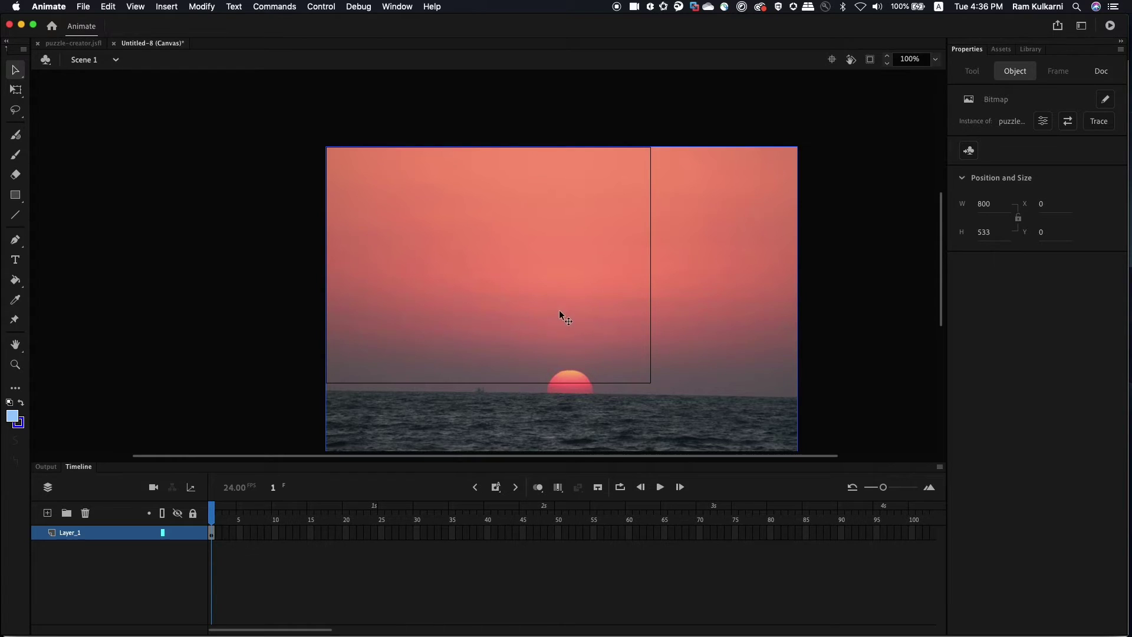
scroll(670, 336, down, 2)
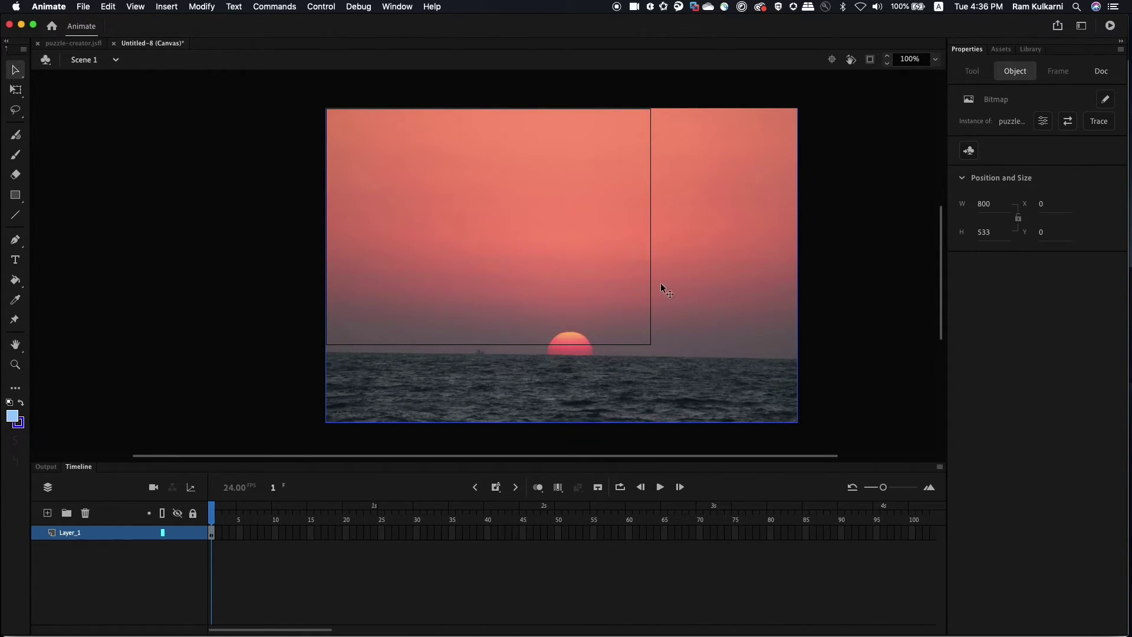
click(1001, 49)
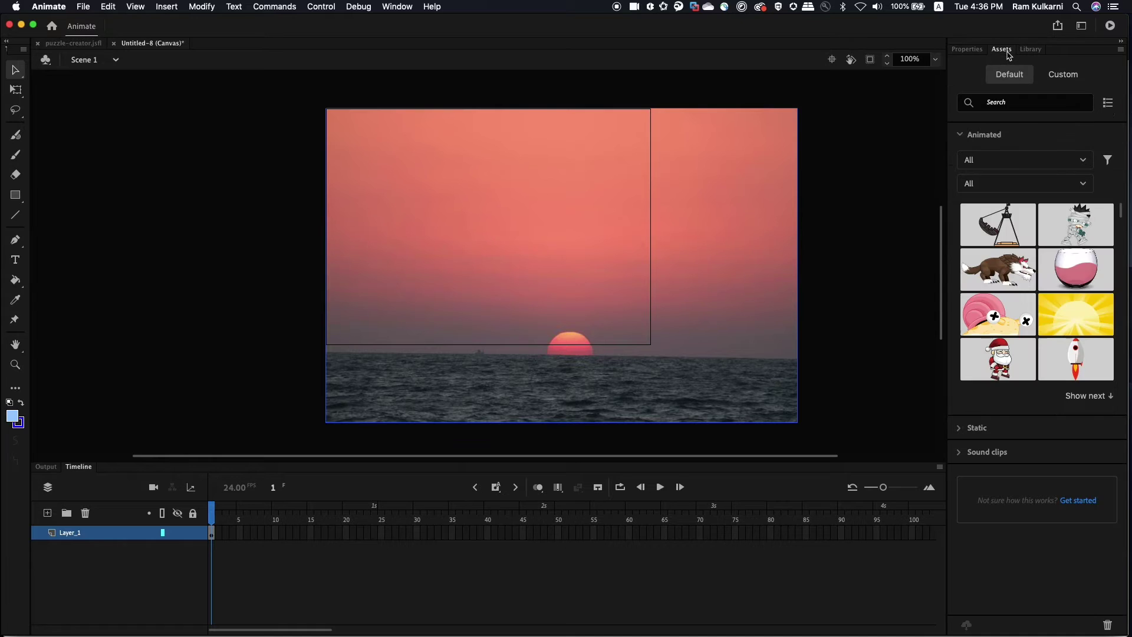
click(965, 50)
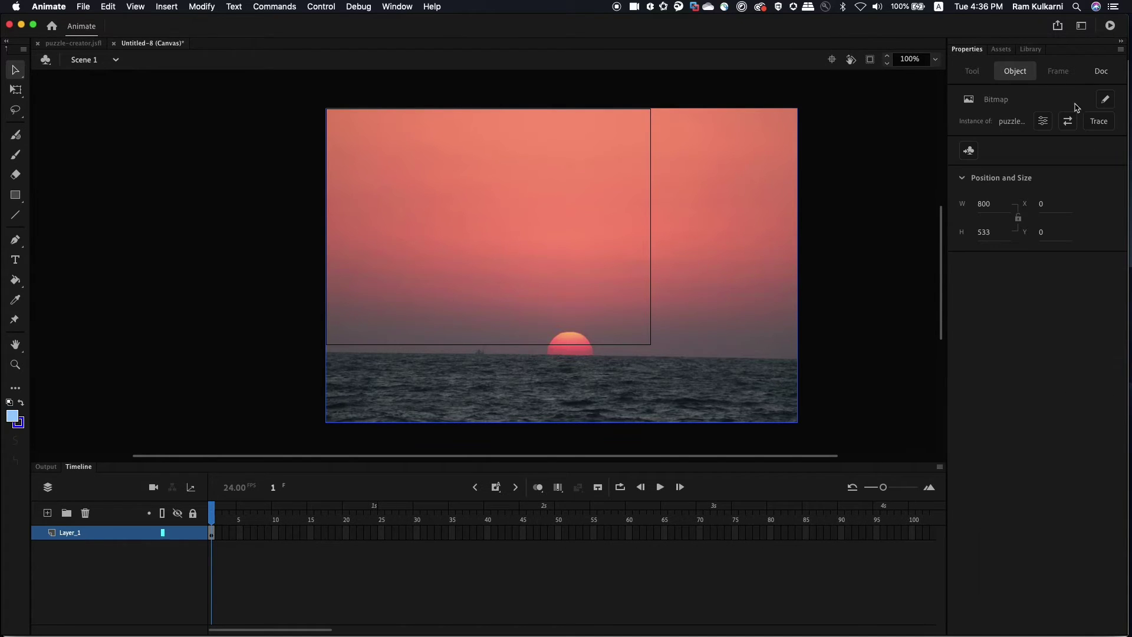
click(1100, 71)
drag(977, 286, 1068, 286)
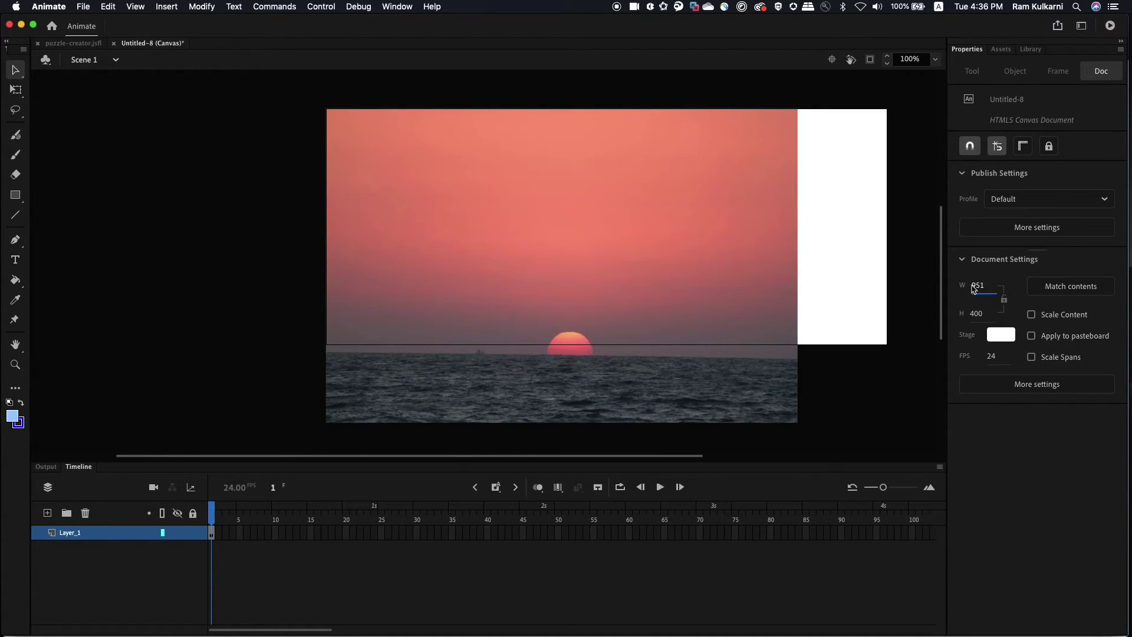
drag(976, 314, 1012, 316)
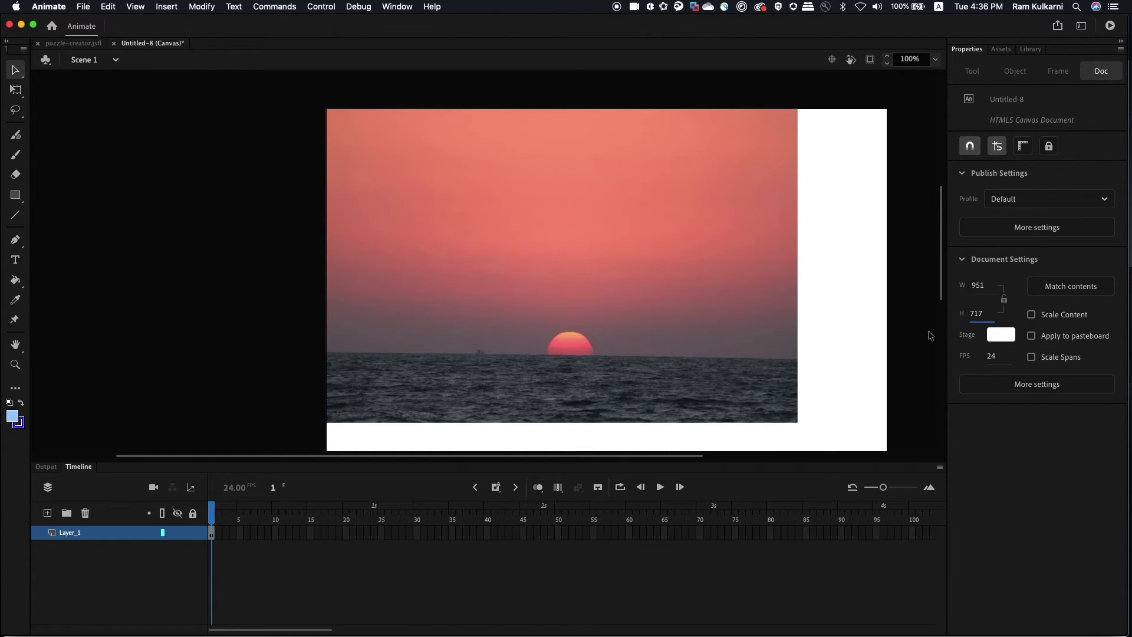
- Set the stage height to 706
click(983, 313)
text(737)
key(Return)
scroll(688, 359, down, 3)
scroll(689, 359, up, 3)
drag(962, 313, 771, 361)
scroll(763, 354, up, 8)
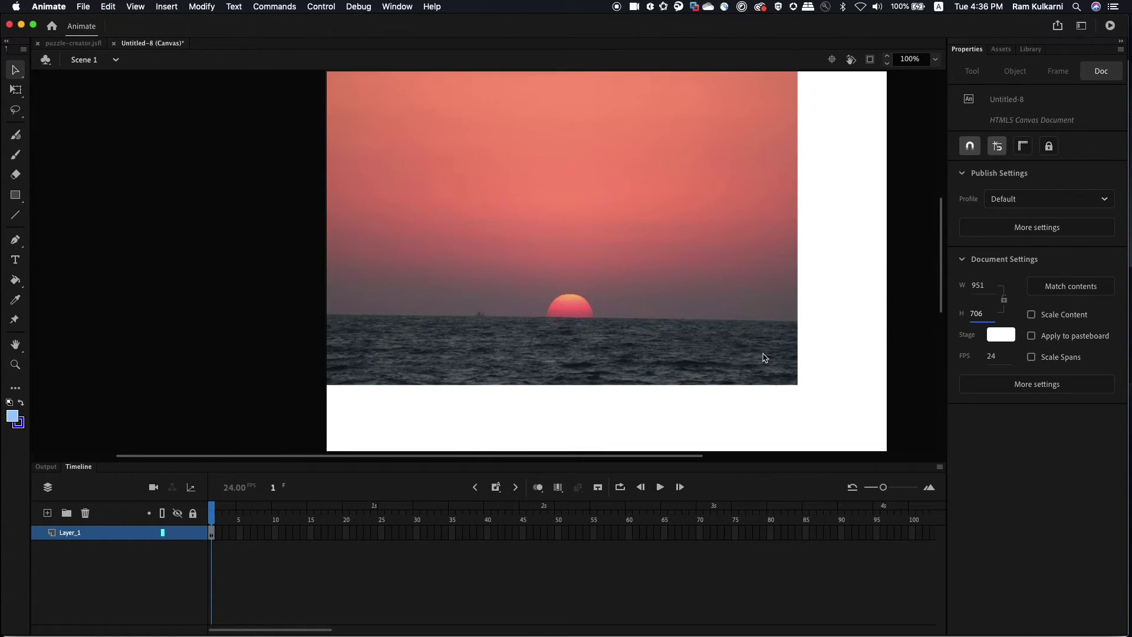
scroll(733, 335, down, 2)
- Move the sunset bitmap to X 85, Y 28 on the stage
drag(471, 283, 580, 314)
click(559, 303)
scroll(649, 315, down, 5)
scroll(651, 315, up, 2)
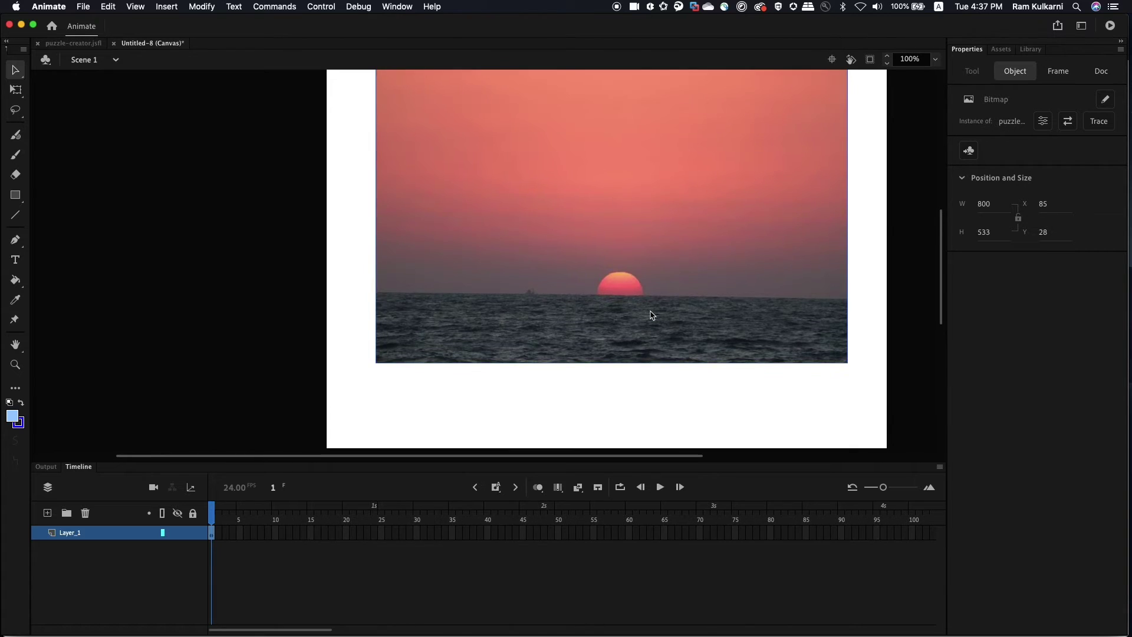
scroll(652, 315, up, 3)
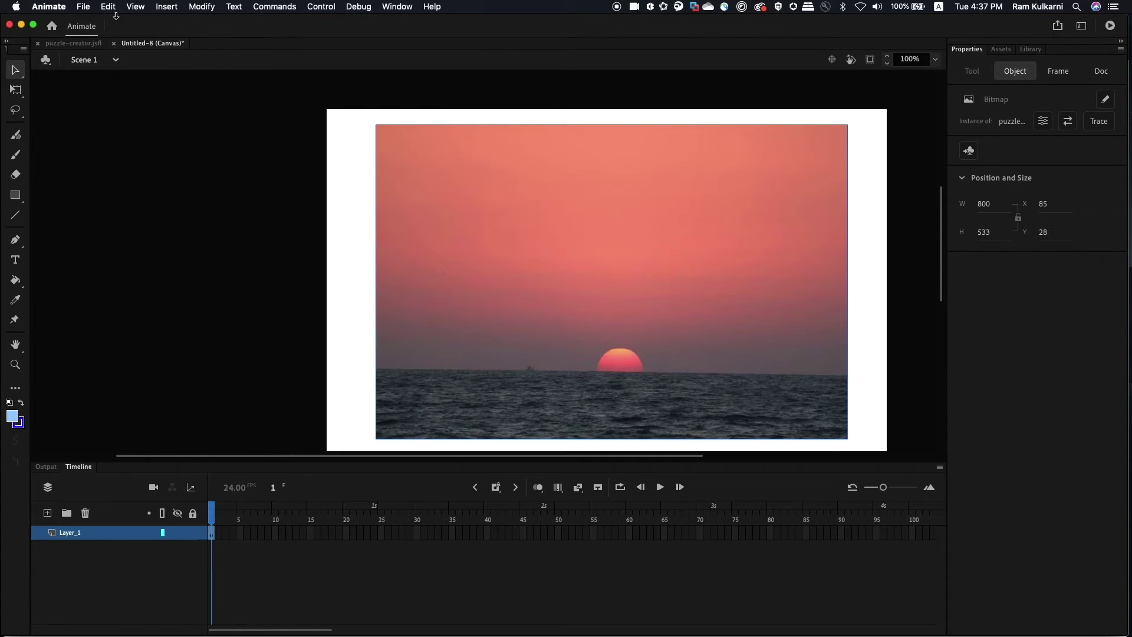
- Run puzzle-creator.jsfl on the existing document (option 2) with 8 rows and 8 columns
click(74, 43)
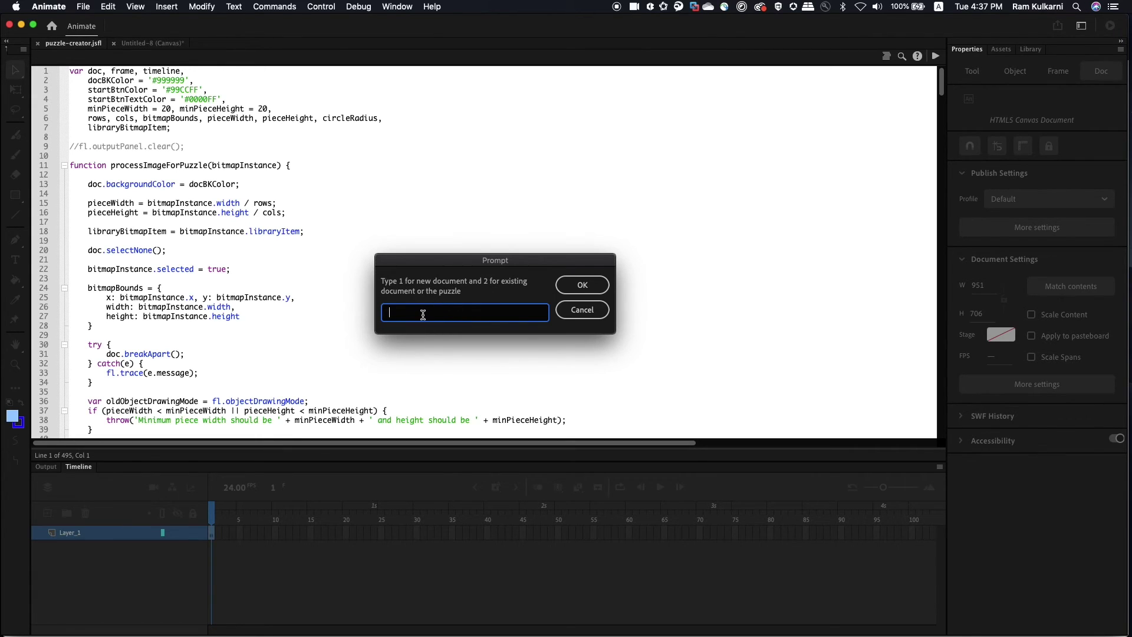
text(2)
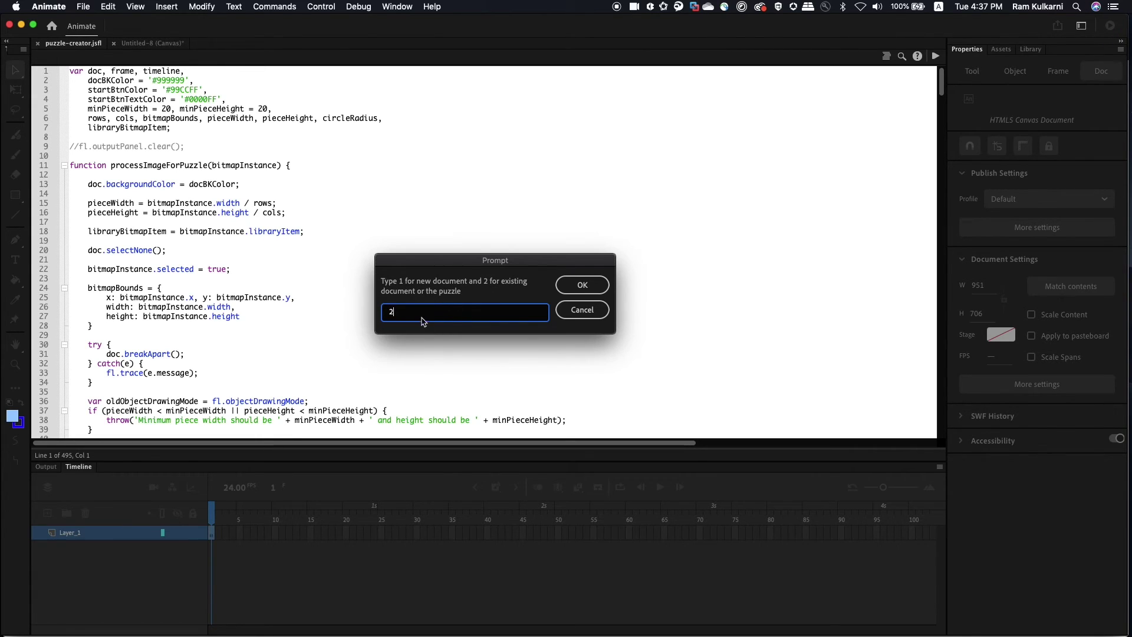
click(581, 287)
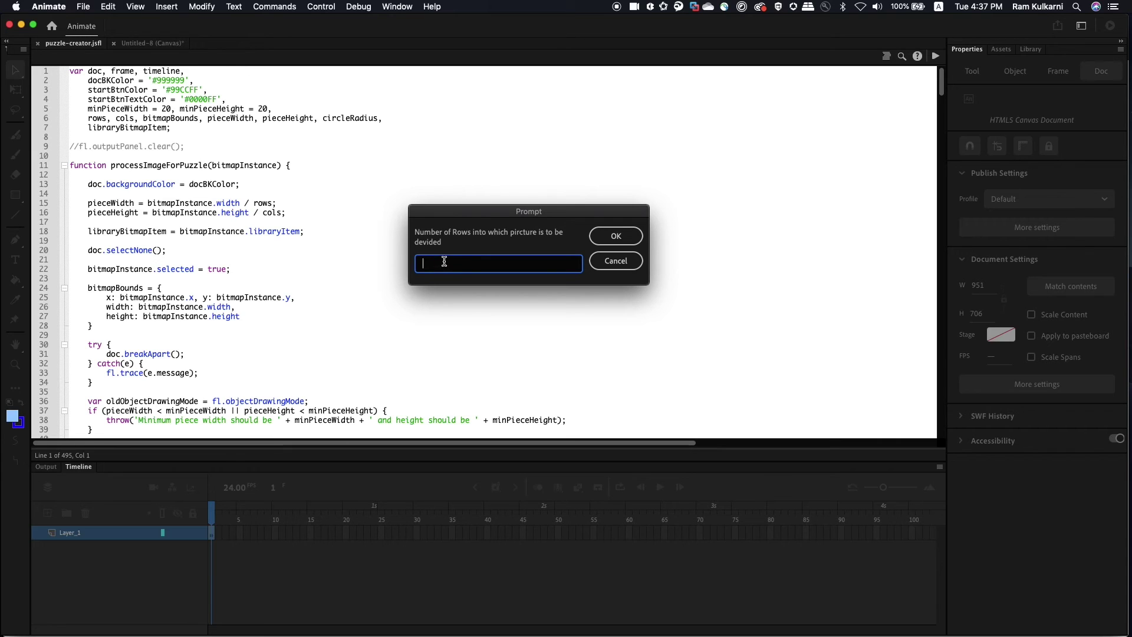
click(618, 236)
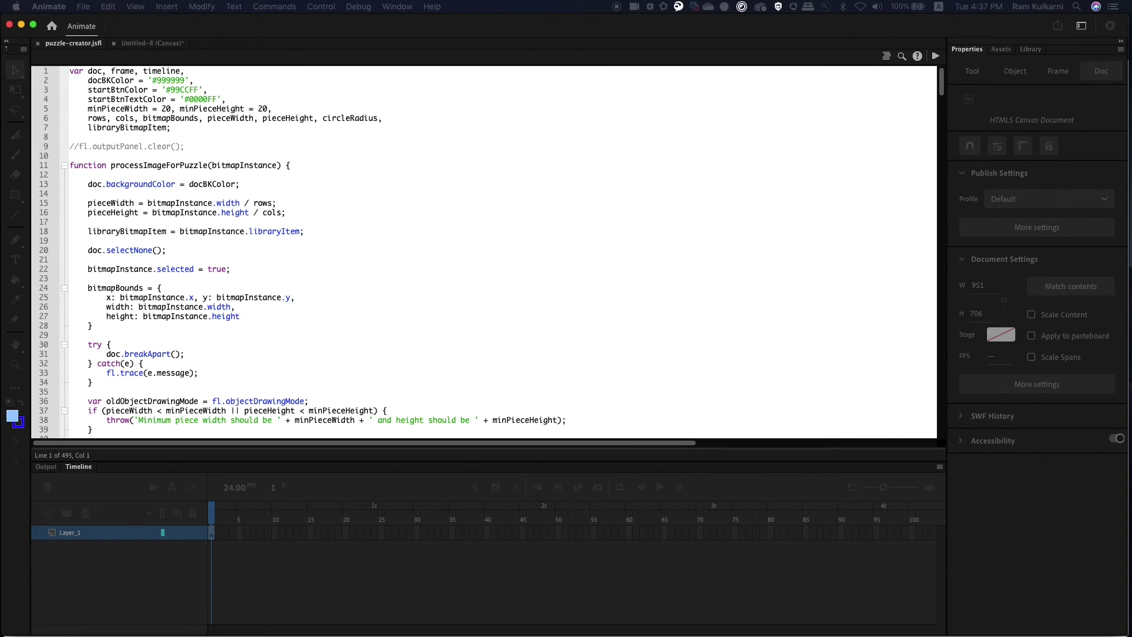
text(8)
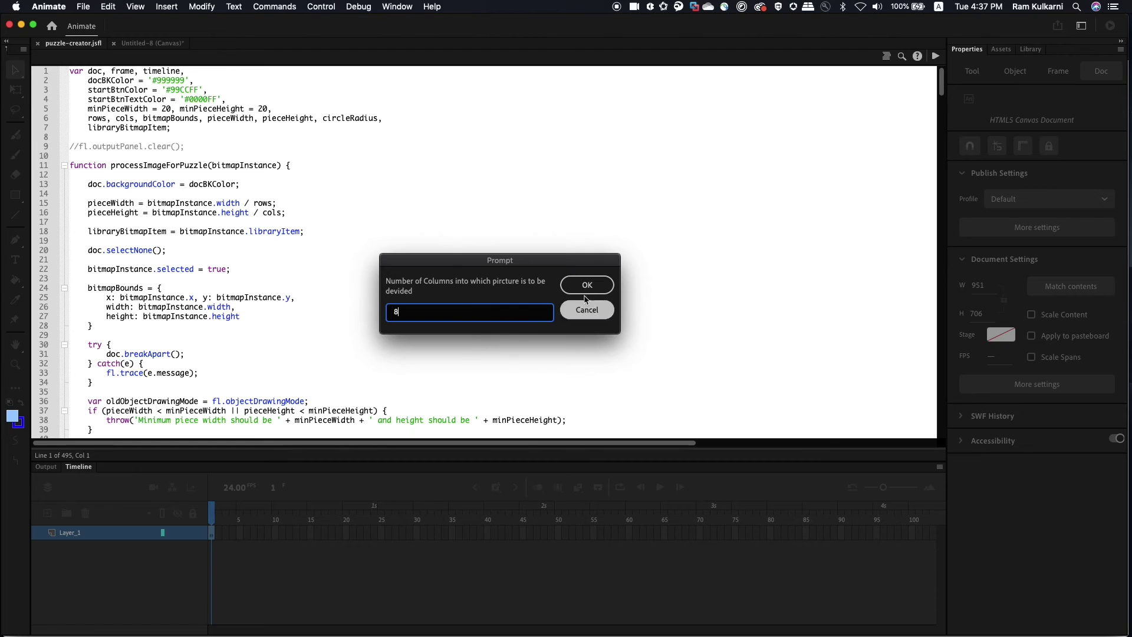
click(586, 287)
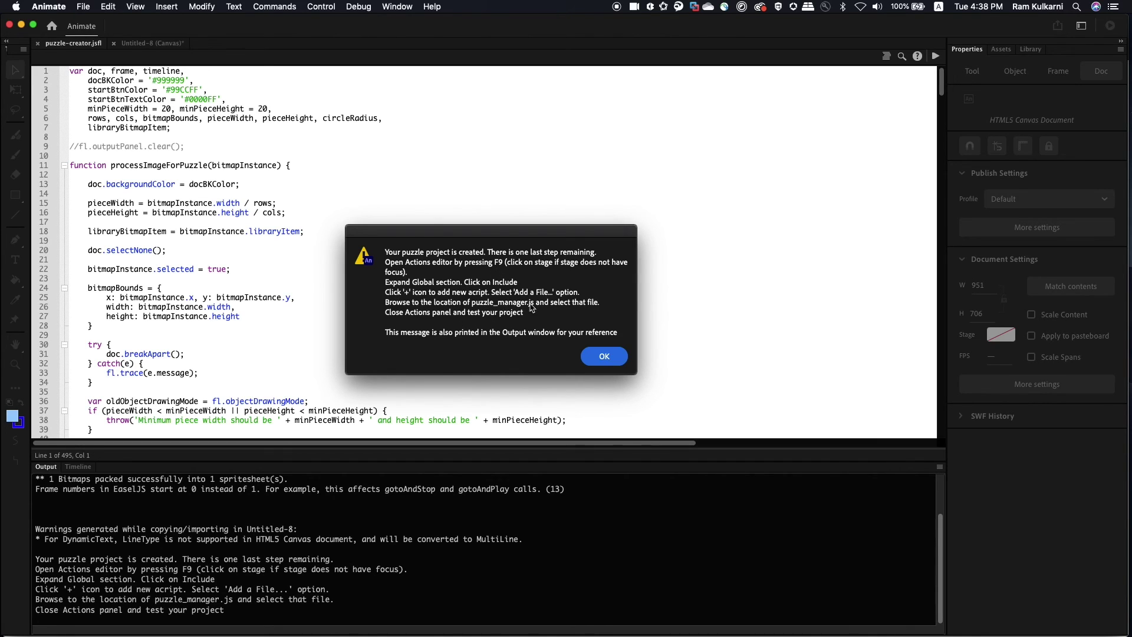
click(603, 357)
- Add puzzle_manager.js to Untitled-8's global includes and test the puzzle in the browser
click(144, 47)
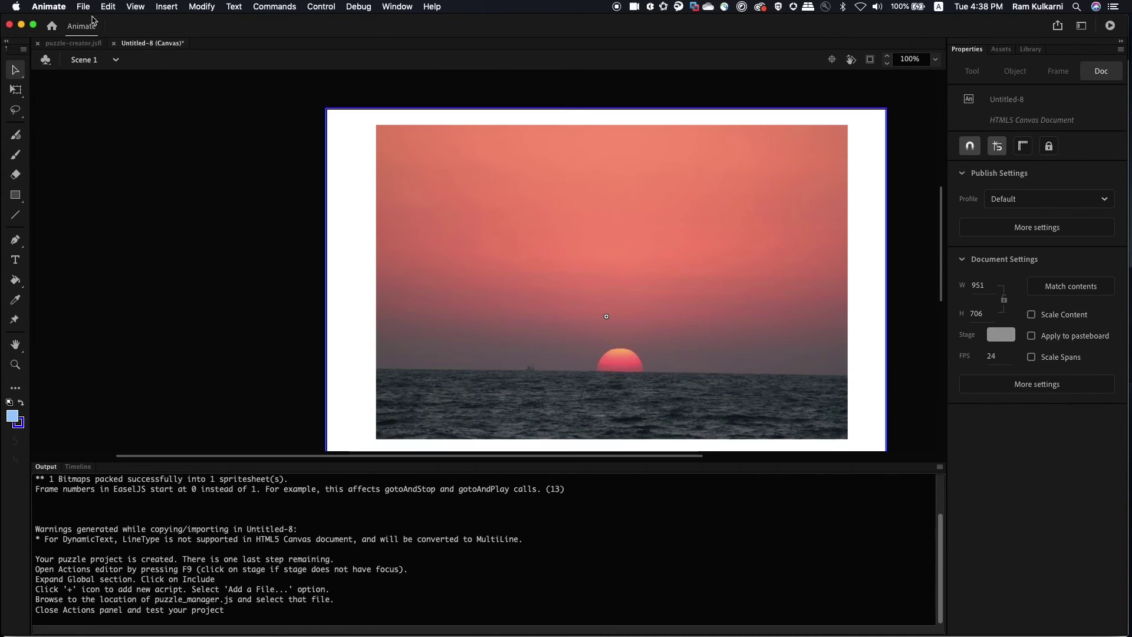
key(F9)
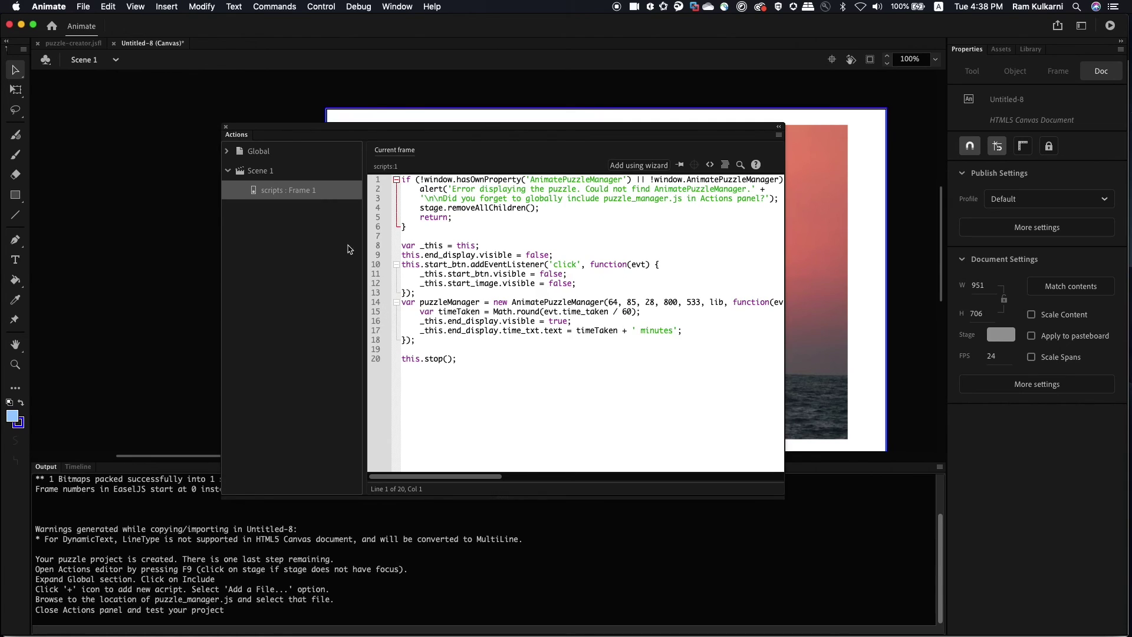
click(227, 152)
click(271, 170)
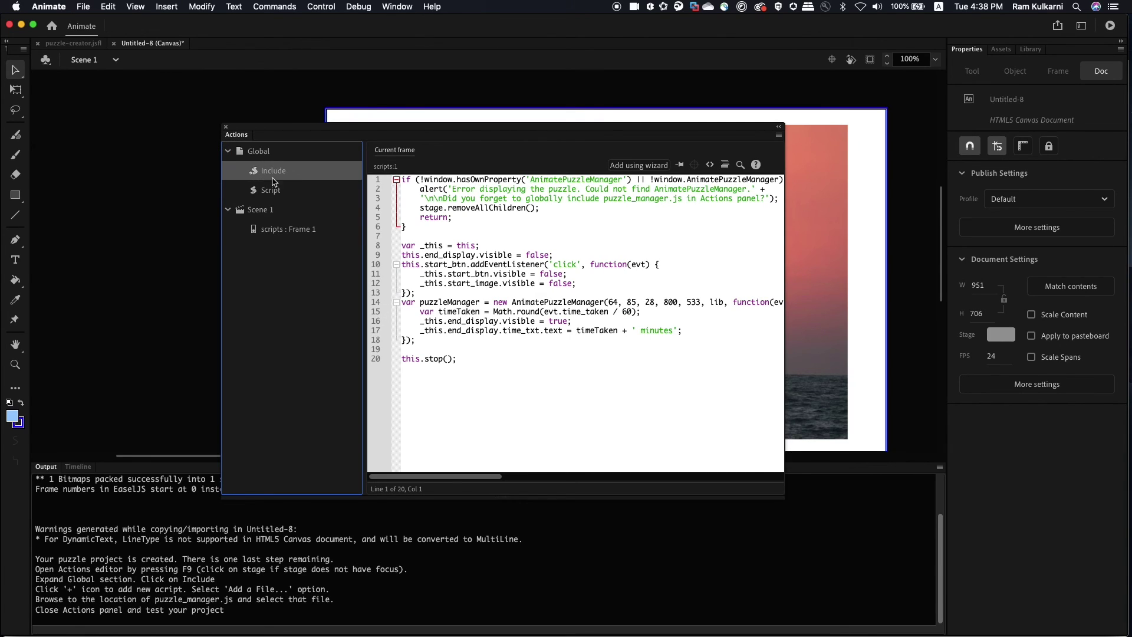
click(674, 273)
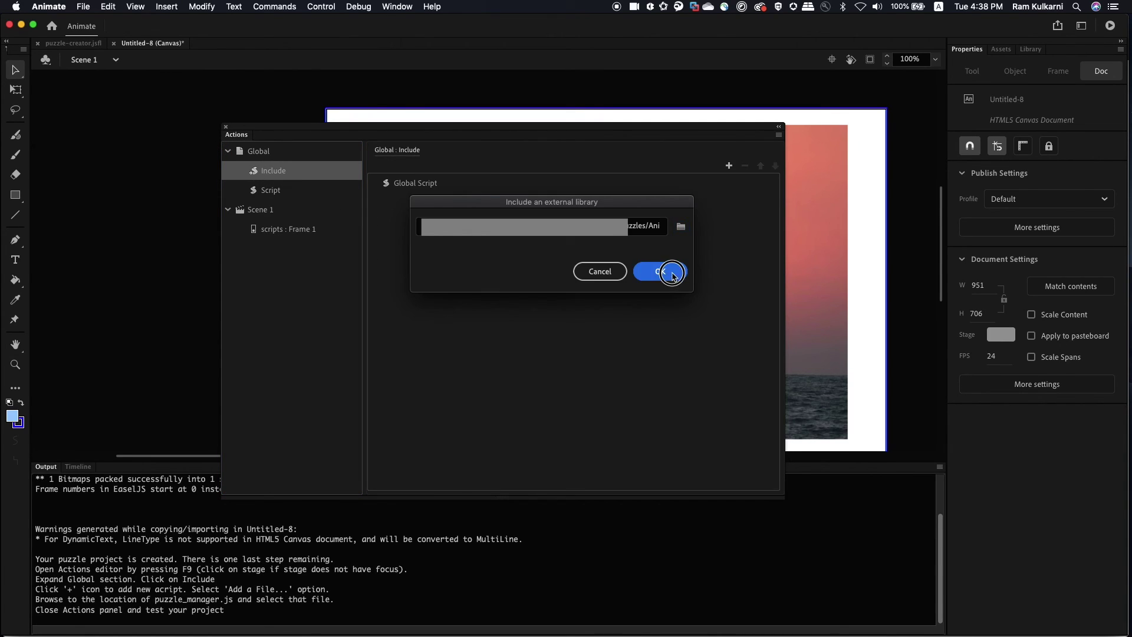
click(227, 127)
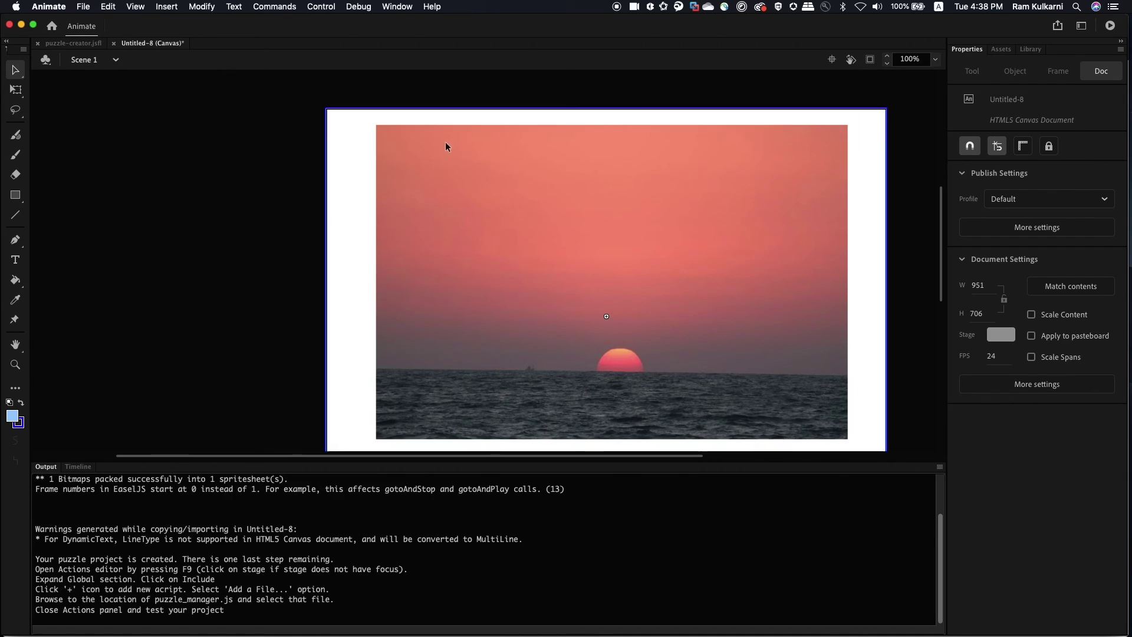
click(1109, 26)
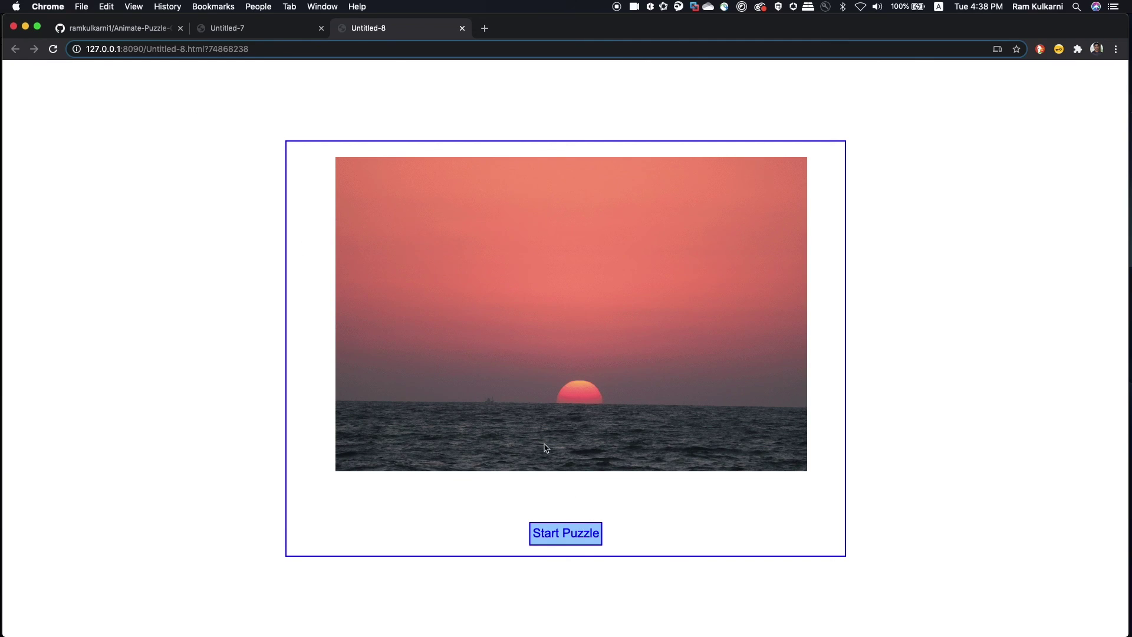
- Start the puzzle, drag several dark, mauve and salmon pieces around, then return to Animate
click(574, 539)
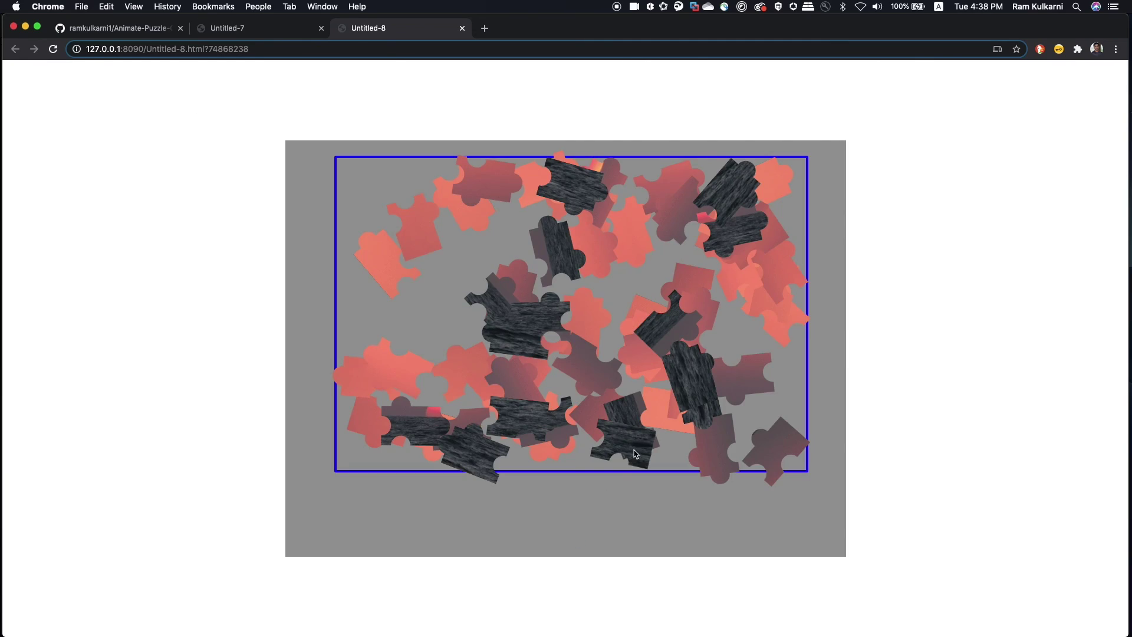
click(444, 295)
drag(444, 295, 442, 288)
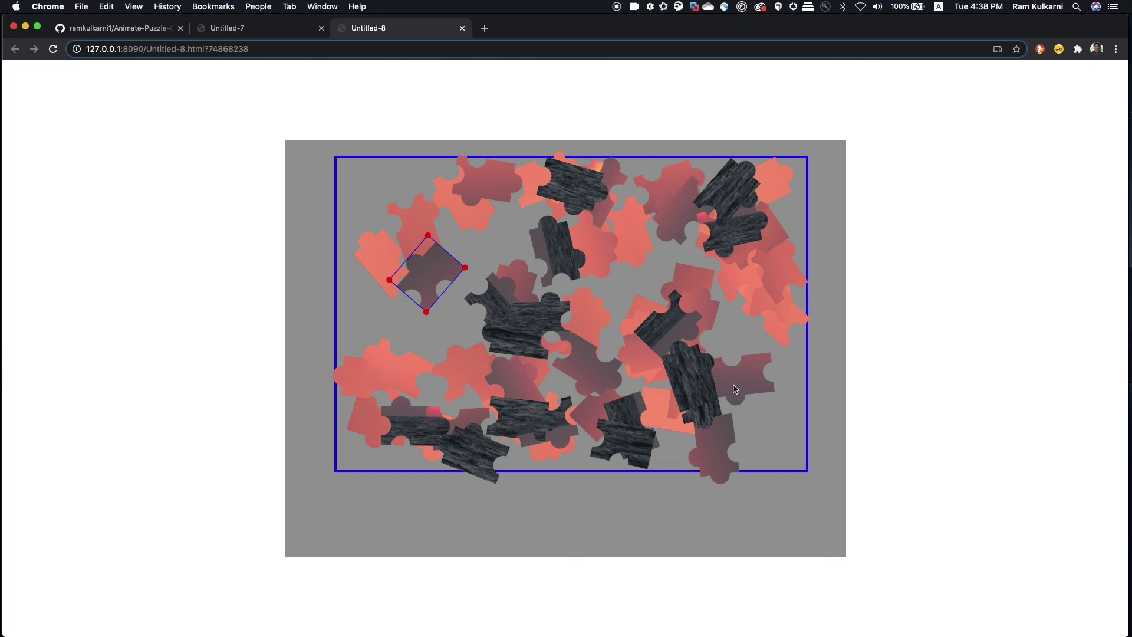
drag(735, 389, 740, 361)
drag(716, 463, 769, 431)
drag(696, 392, 716, 448)
click(481, 448)
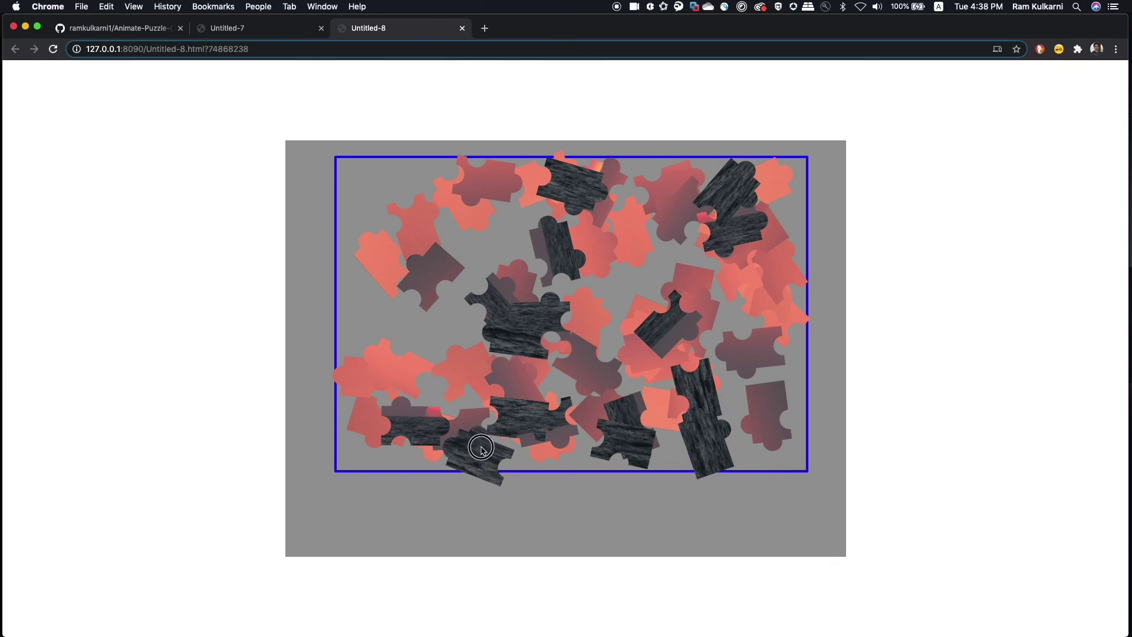
drag(481, 448, 379, 181)
drag(389, 282, 372, 285)
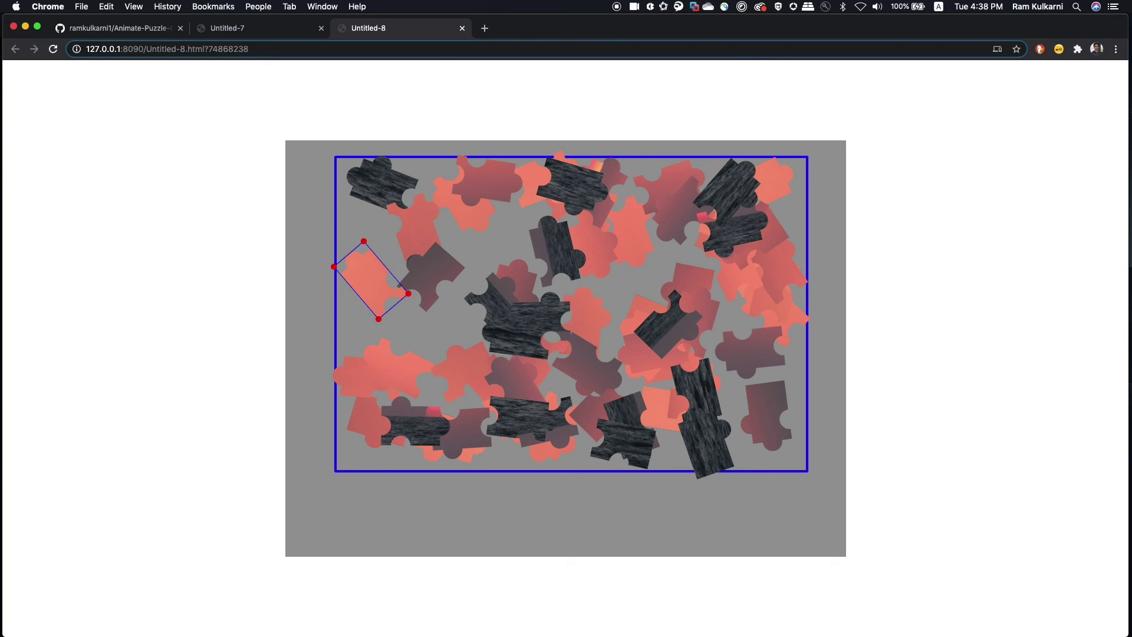
key(super+Tab)
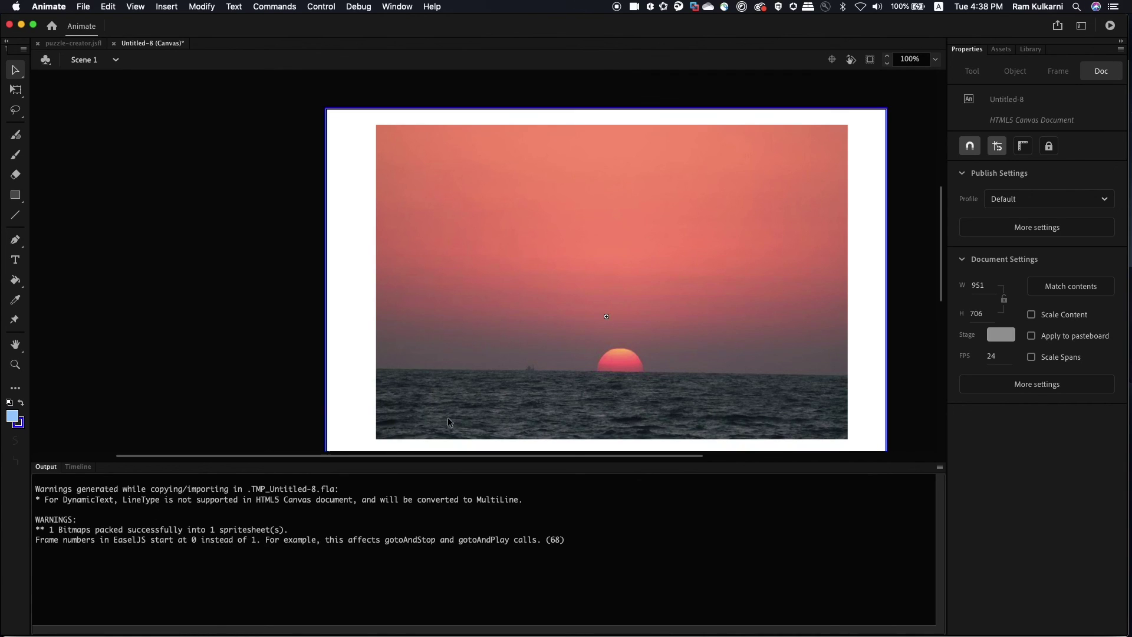